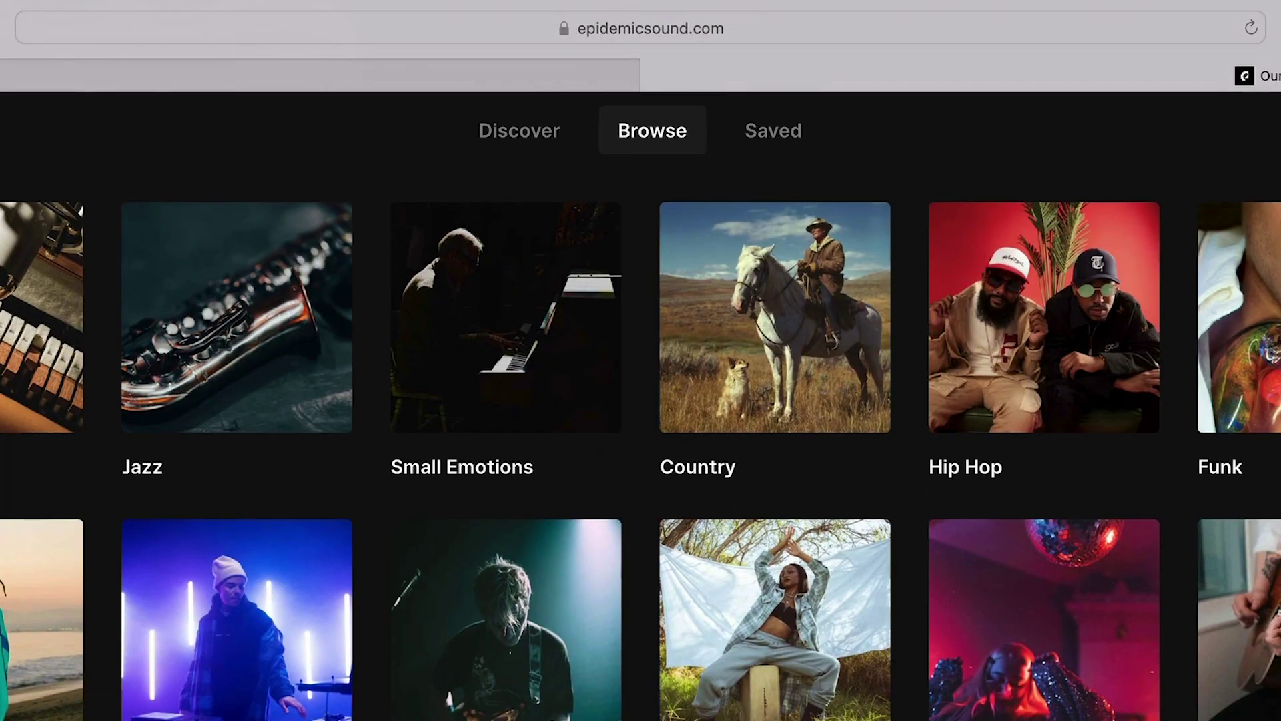
Look through the music genres and their A-Z list, and open the Main Title category under Film
scroll(641, 447, "down", 3)
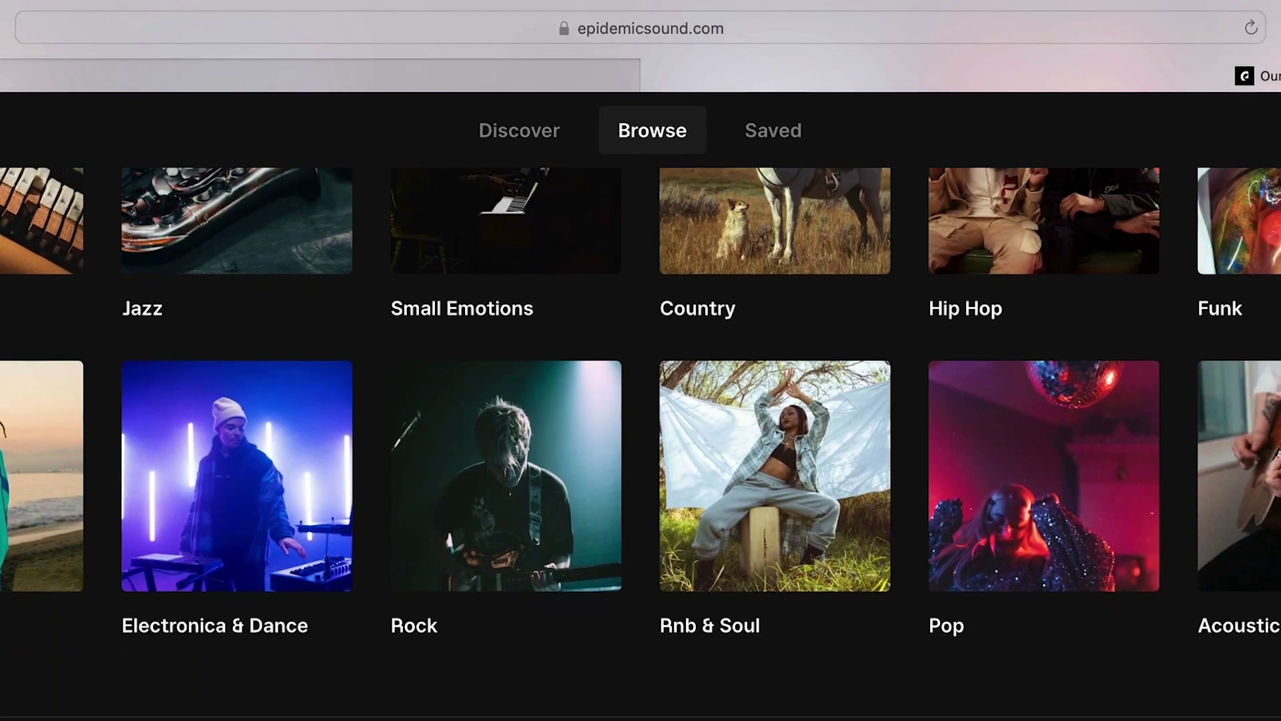
scroll(641, 447, "down", 5)
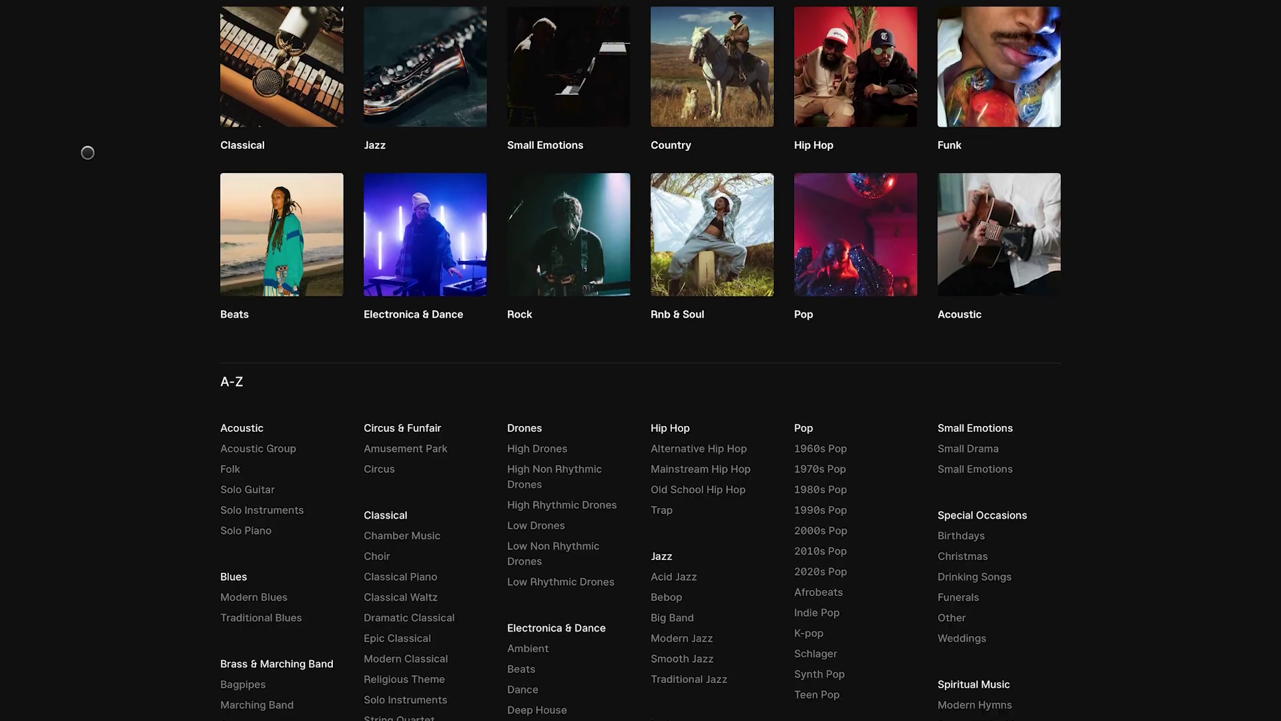
scroll(88, 152, "down", 4)
scroll(110, 146, "down", 6)
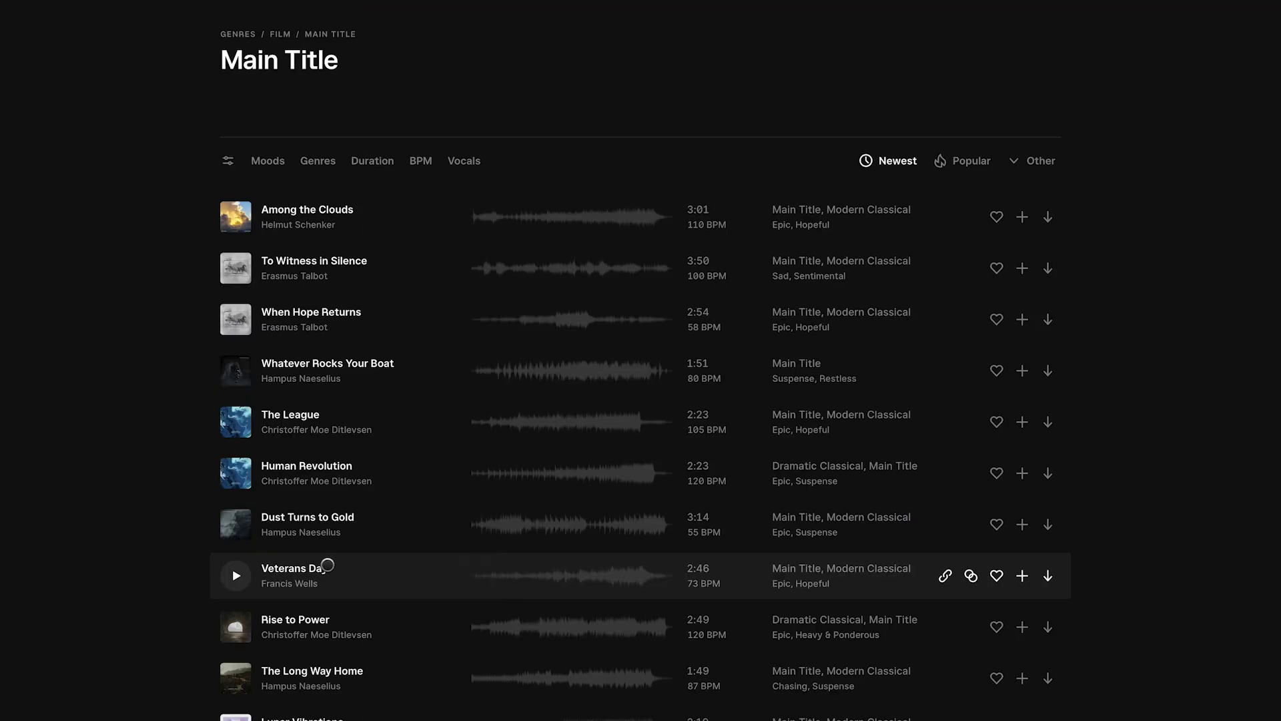
Play the track The League and preview it at several progressively later points of its waveform
scroll(151, 538, "down", 1)
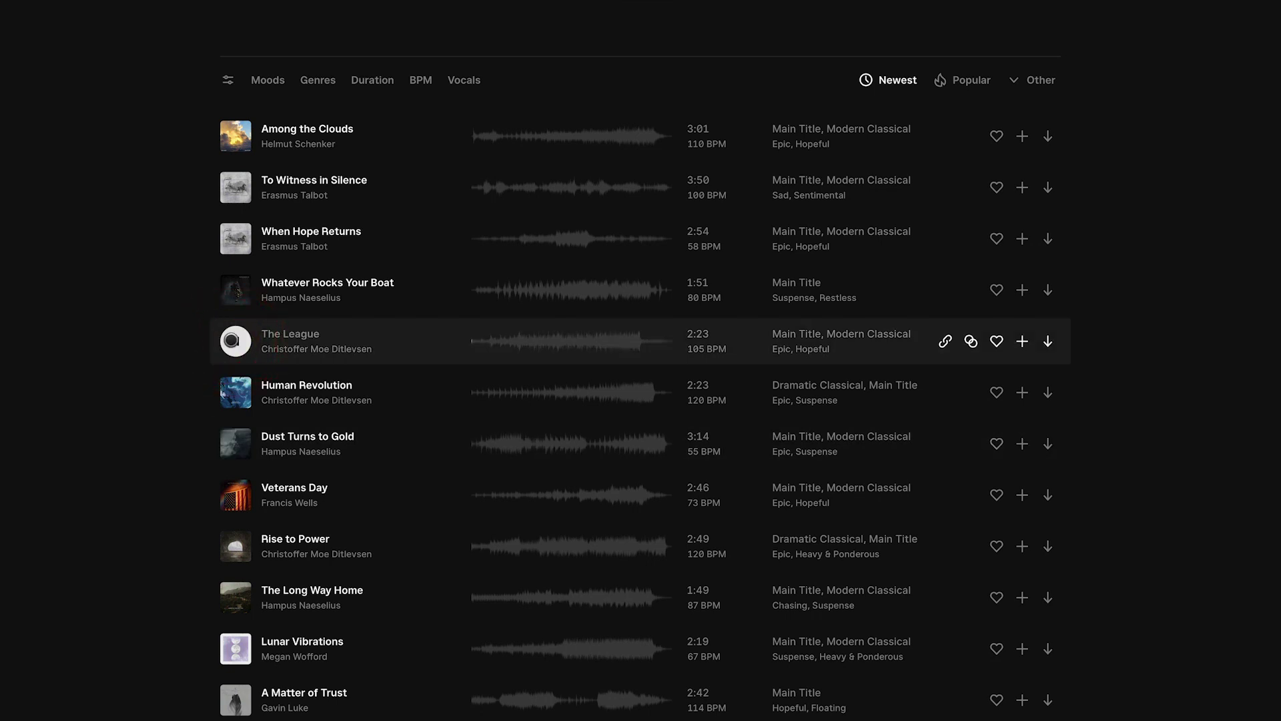
scroll(401, 341, "down", 2)
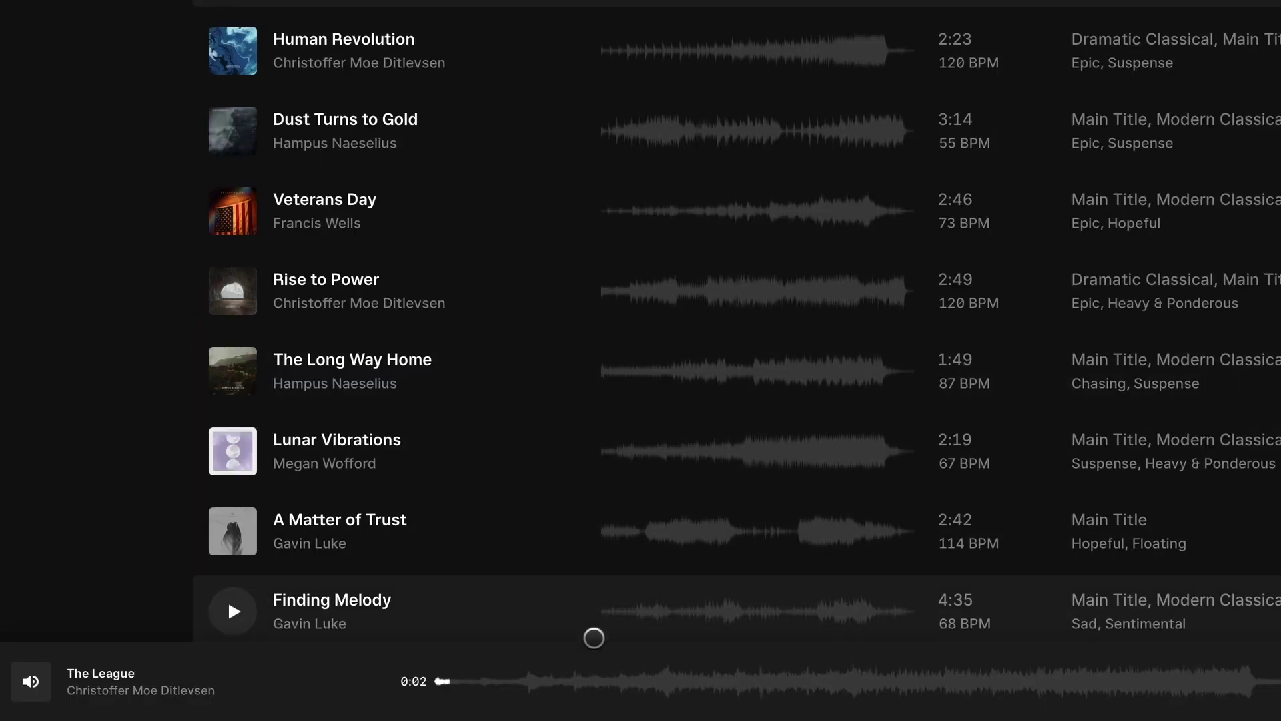
left_click(610, 668)
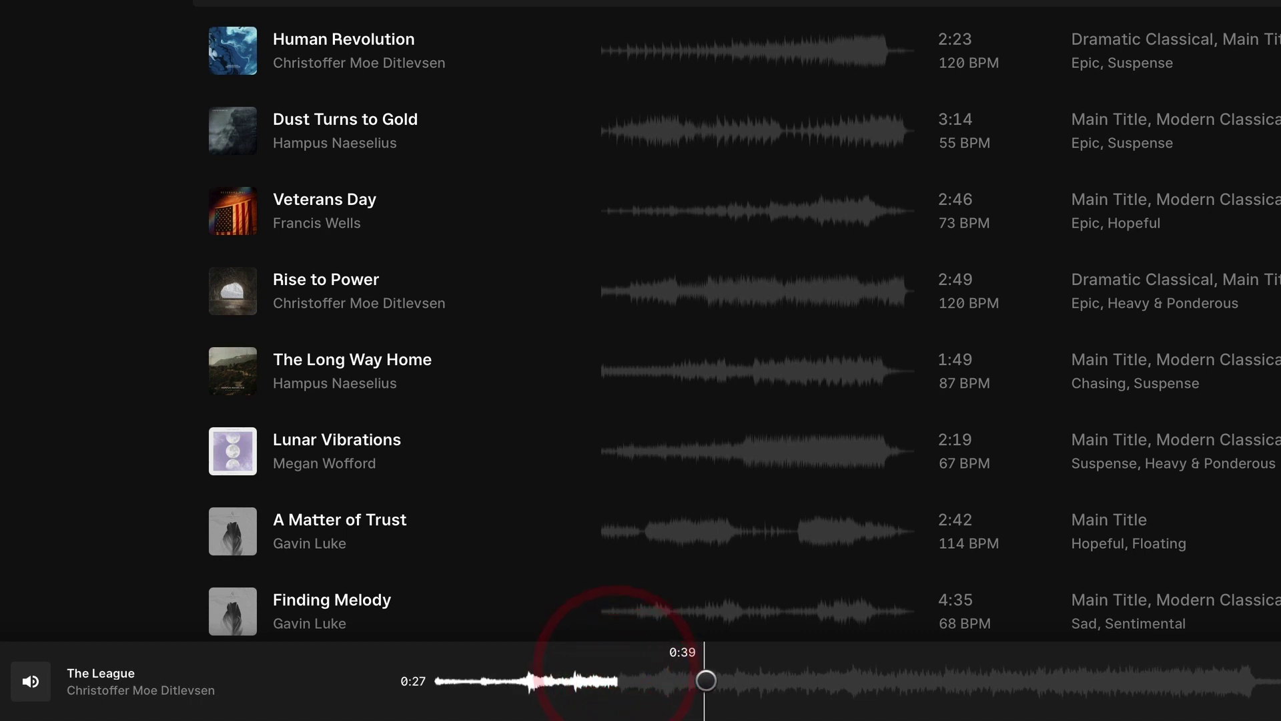
left_click(716, 680)
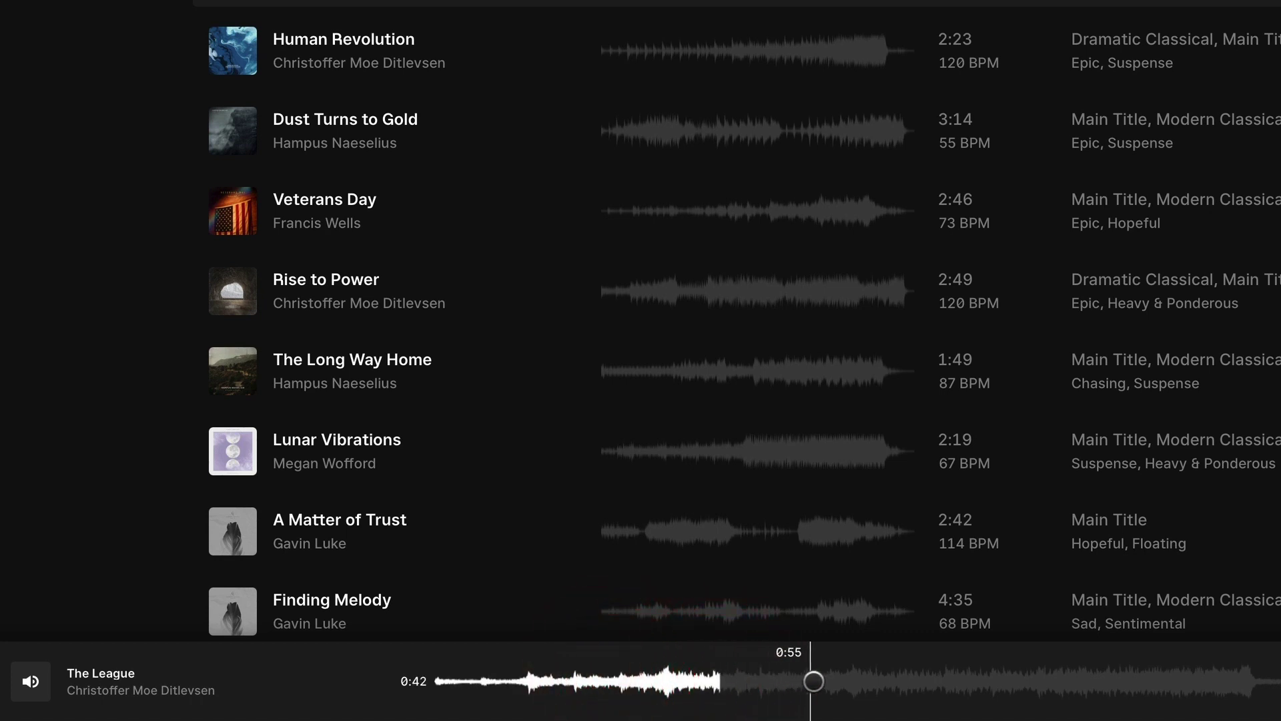
left_click(840, 680)
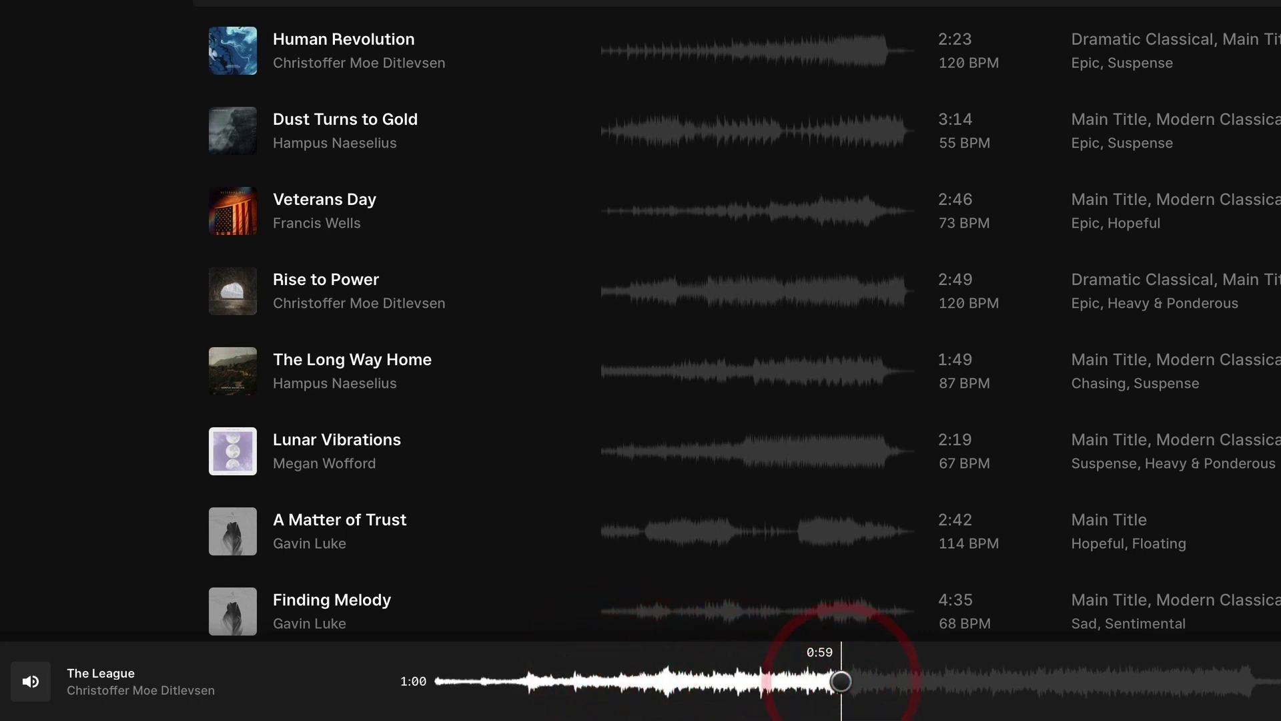
left_click(946, 674)
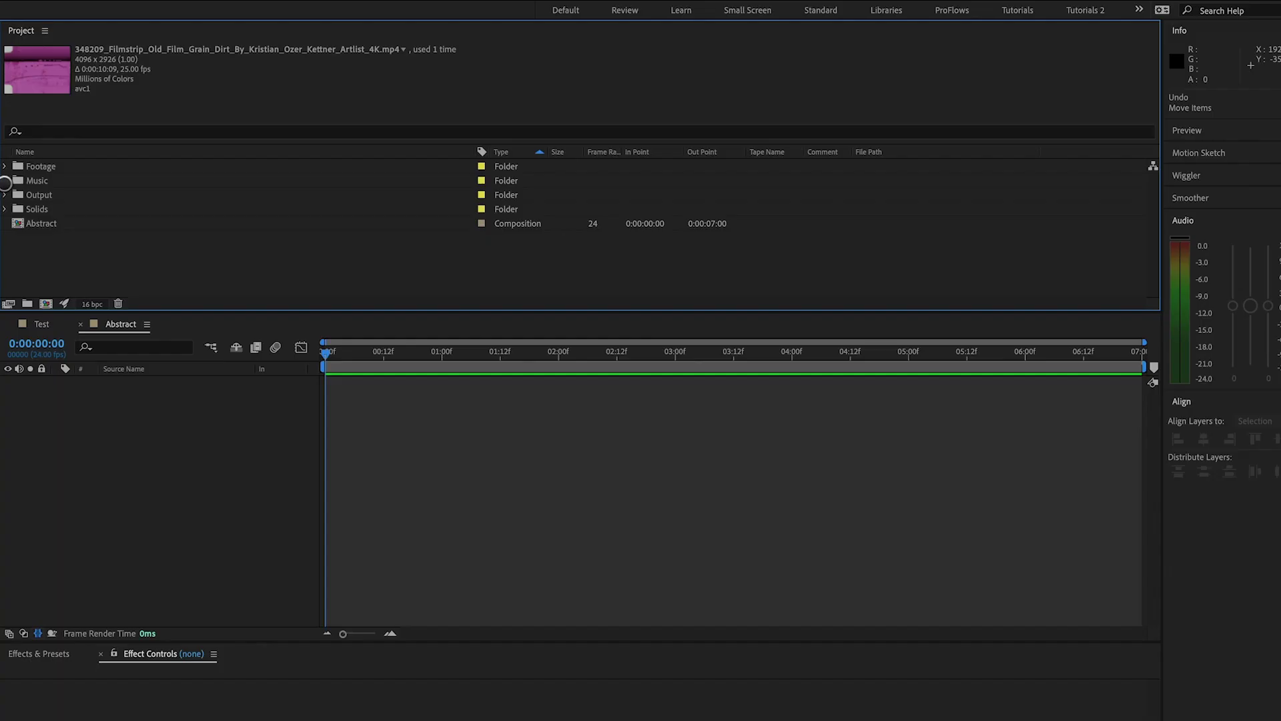
Add the Stay in Orbit music track to the Abstract composition and show its audio waveform
left_click_drag(31, 195, 96, 407)
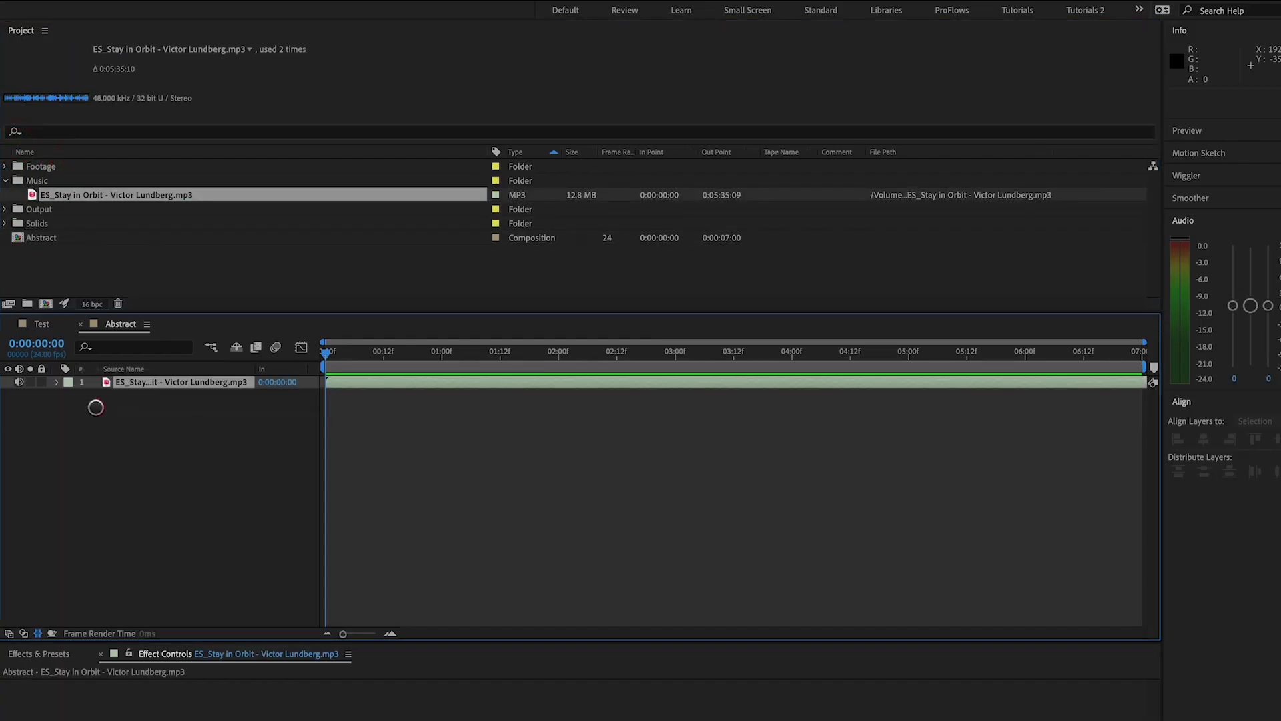
key("l")
key("l")
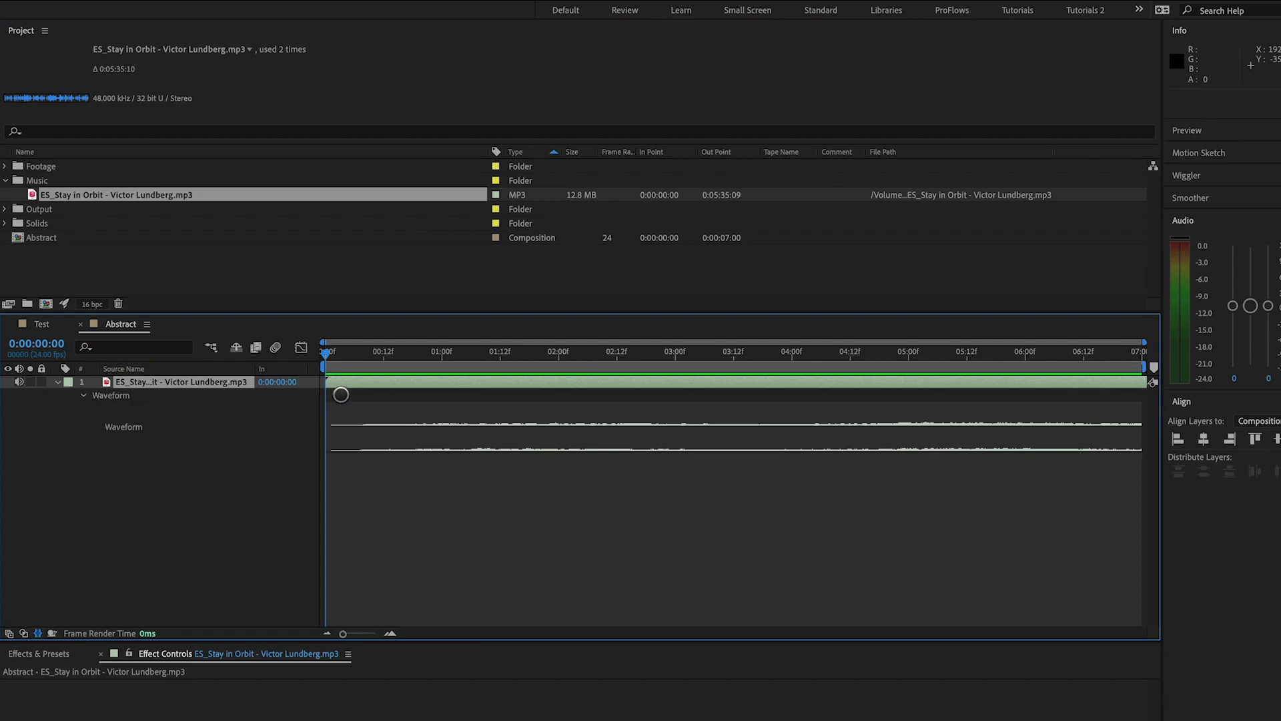
Place the green, orange and yellow liquid clip above the other layers at 0:00:02:16 and trim its end to 0:00:03:11
left_click(566, 348)
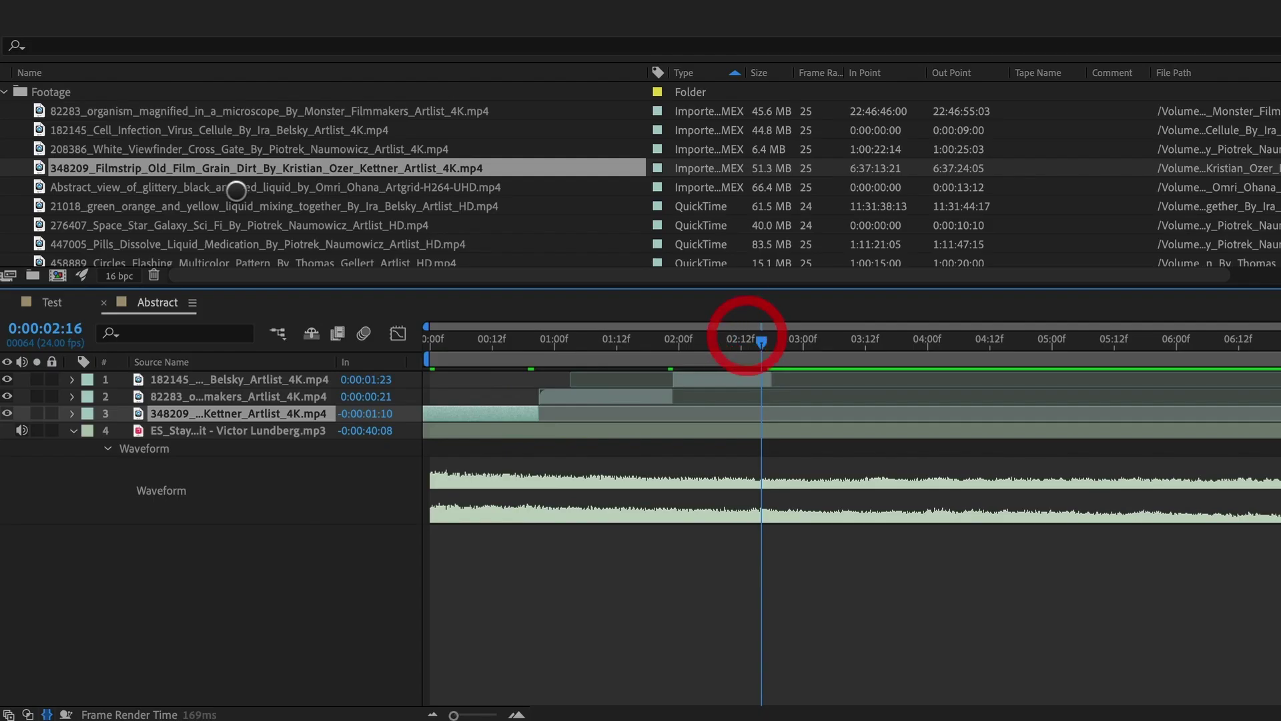
left_click(146, 239)
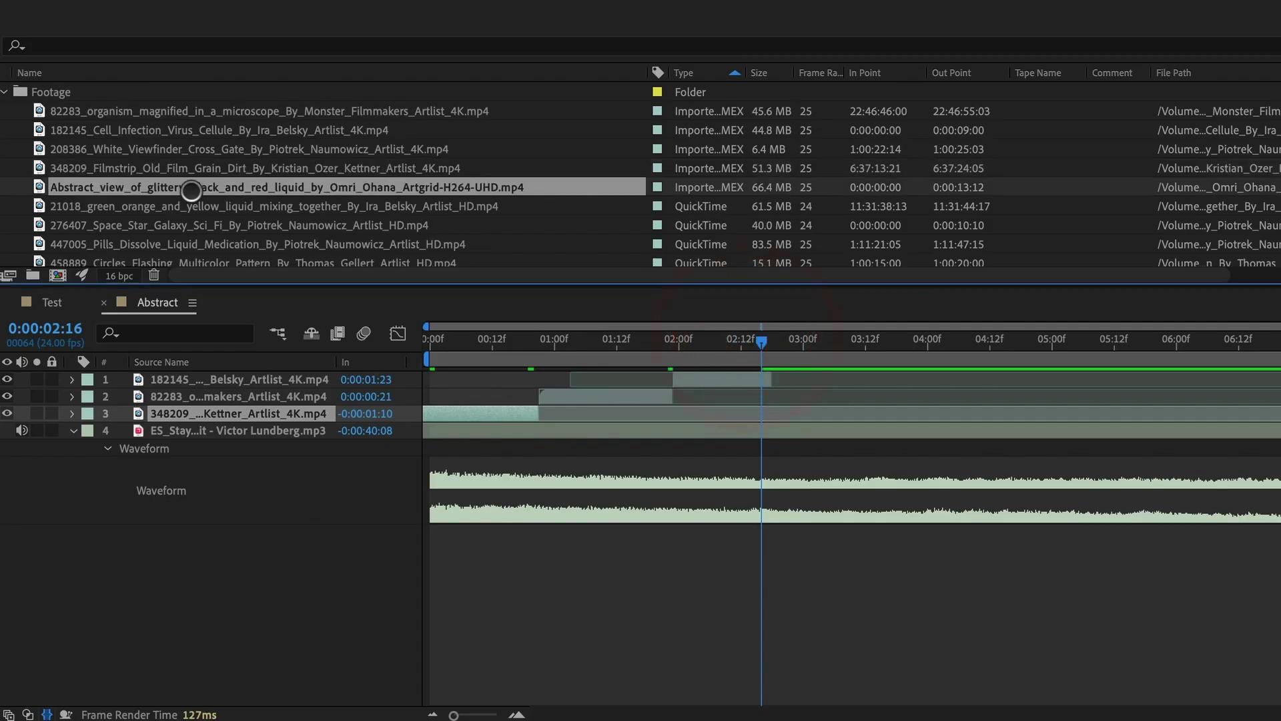
left_click(170, 206)
left_click_drag(188, 208, 775, 384)
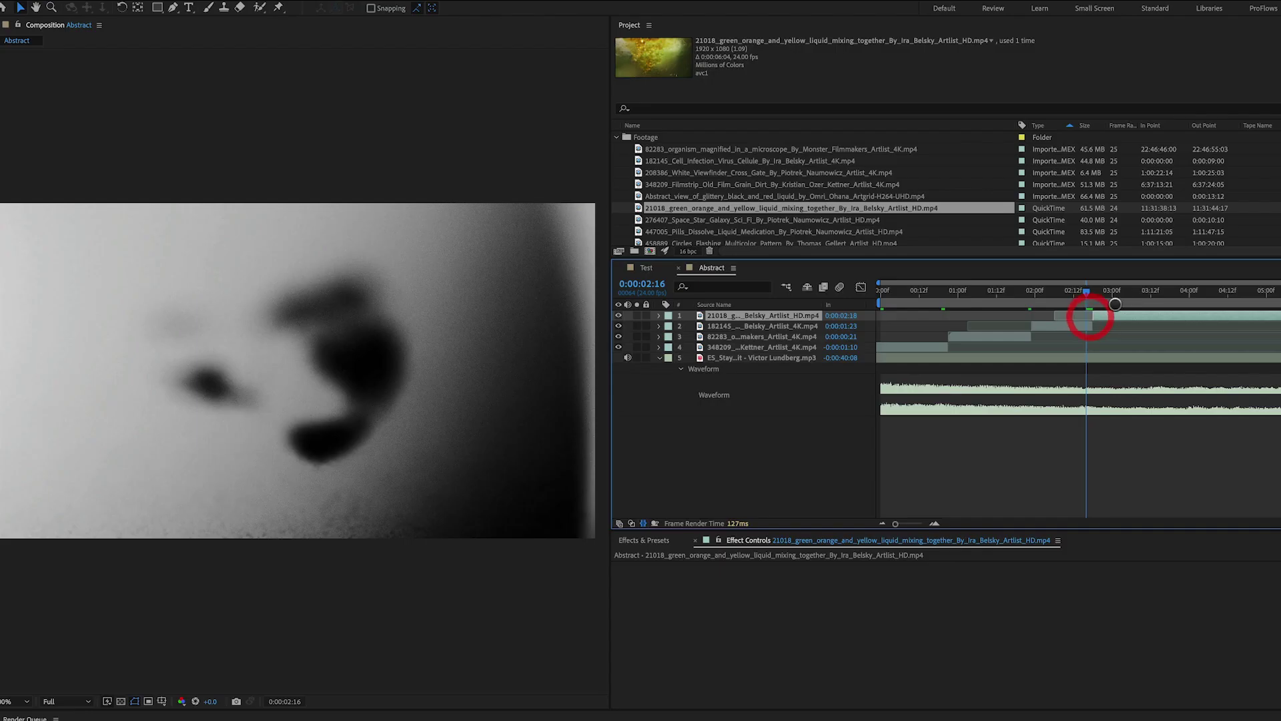
left_click_drag(1114, 304, 1147, 300)
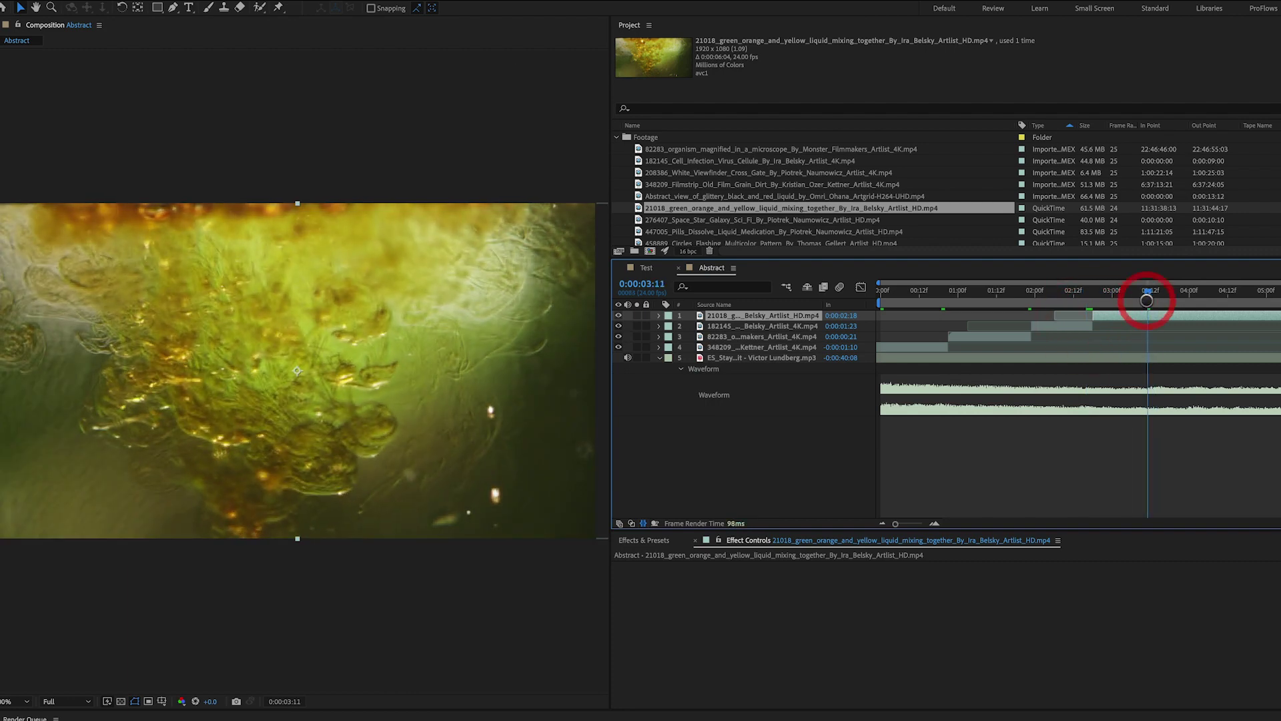
Insert the veiled chameleon clip right after the filmstrip clip and delete the marker on its layer
left_click(731, 217)
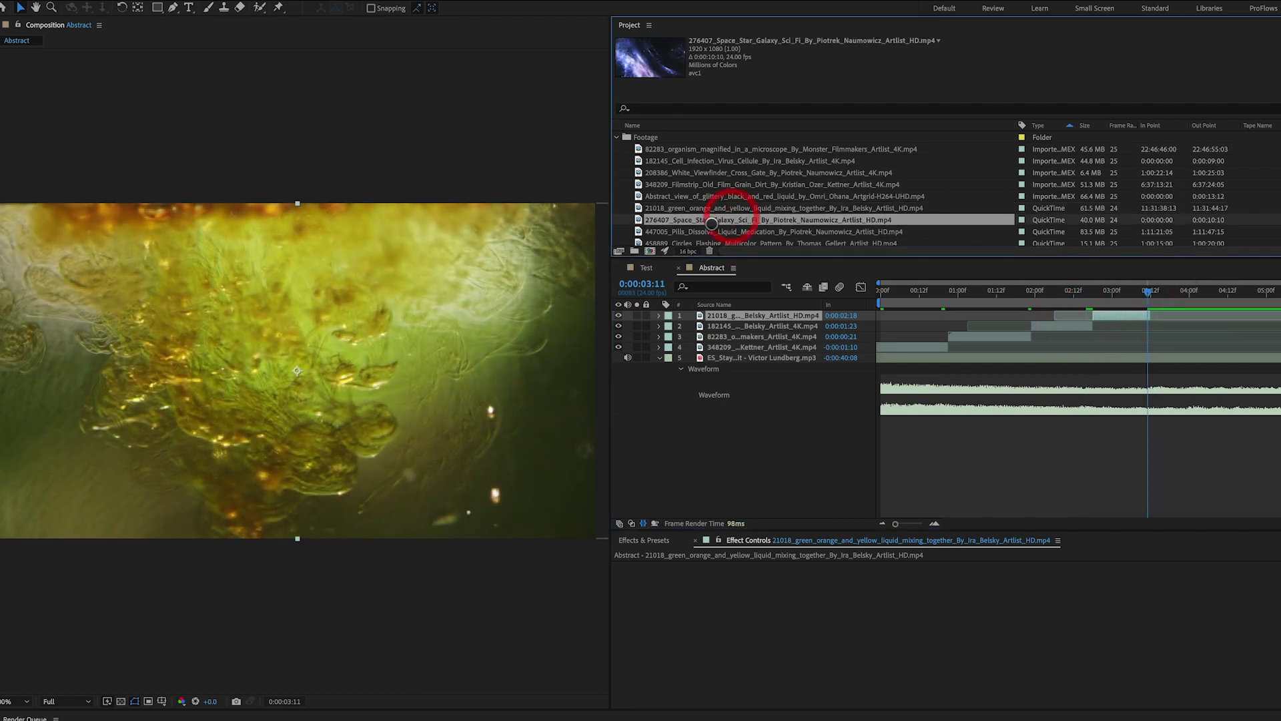
left_click(706, 231)
scroll(715, 208, "down", 4)
mouse_move(713, 208)
left_mouse_down()
mouse_move(948, 357)
mouse_move(1019, 362)
left_mouse_up()
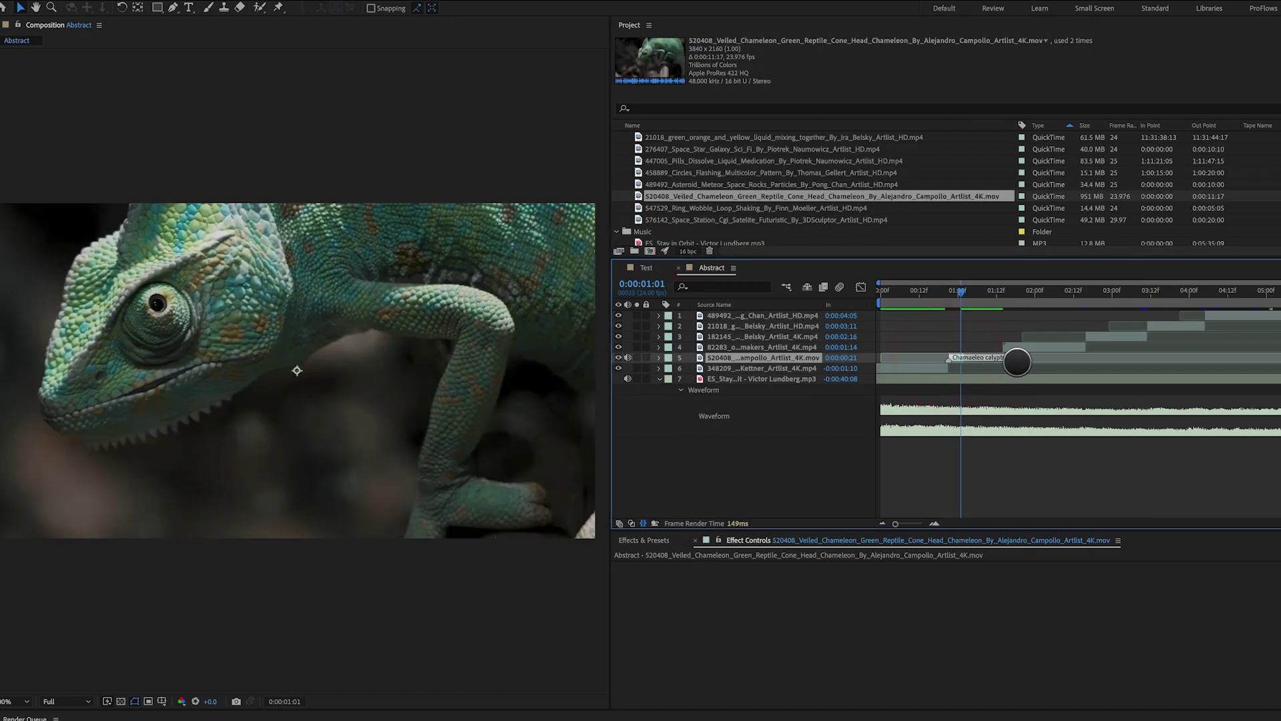
right_click(948, 360)
left_click(975, 419)
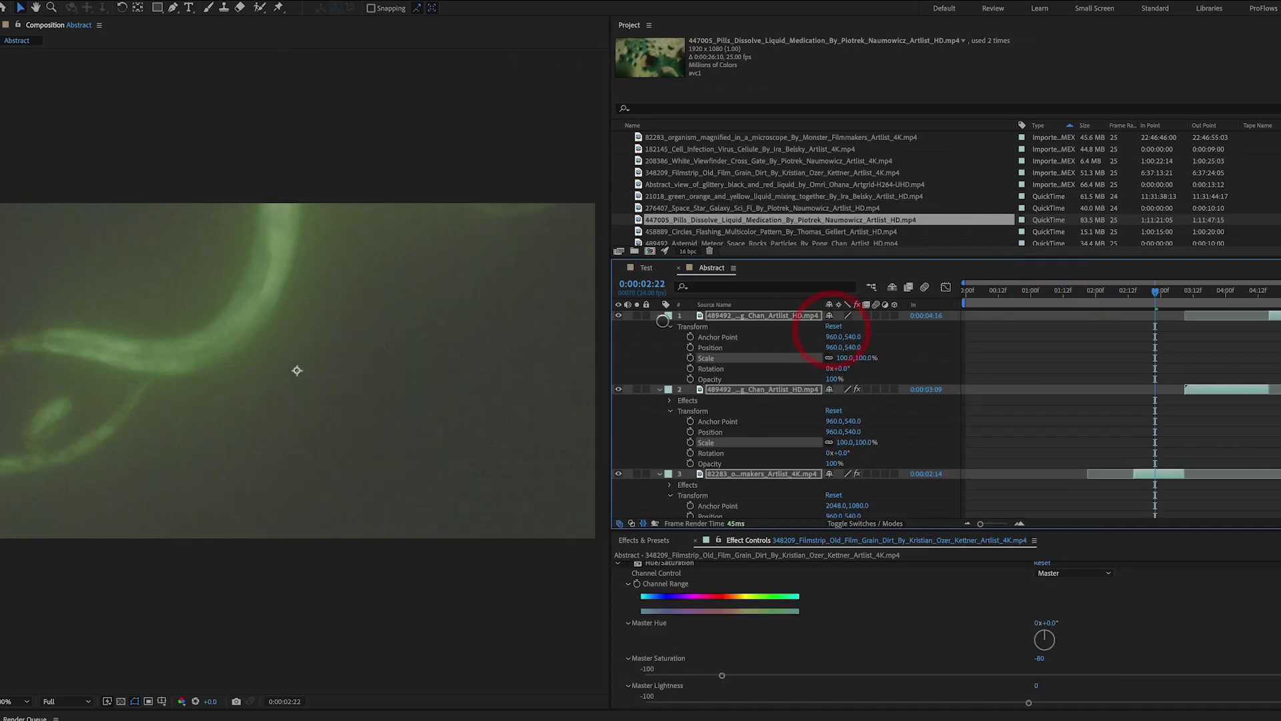
Collapse the expanded properties of the selected clip layers
left_click(659, 316)
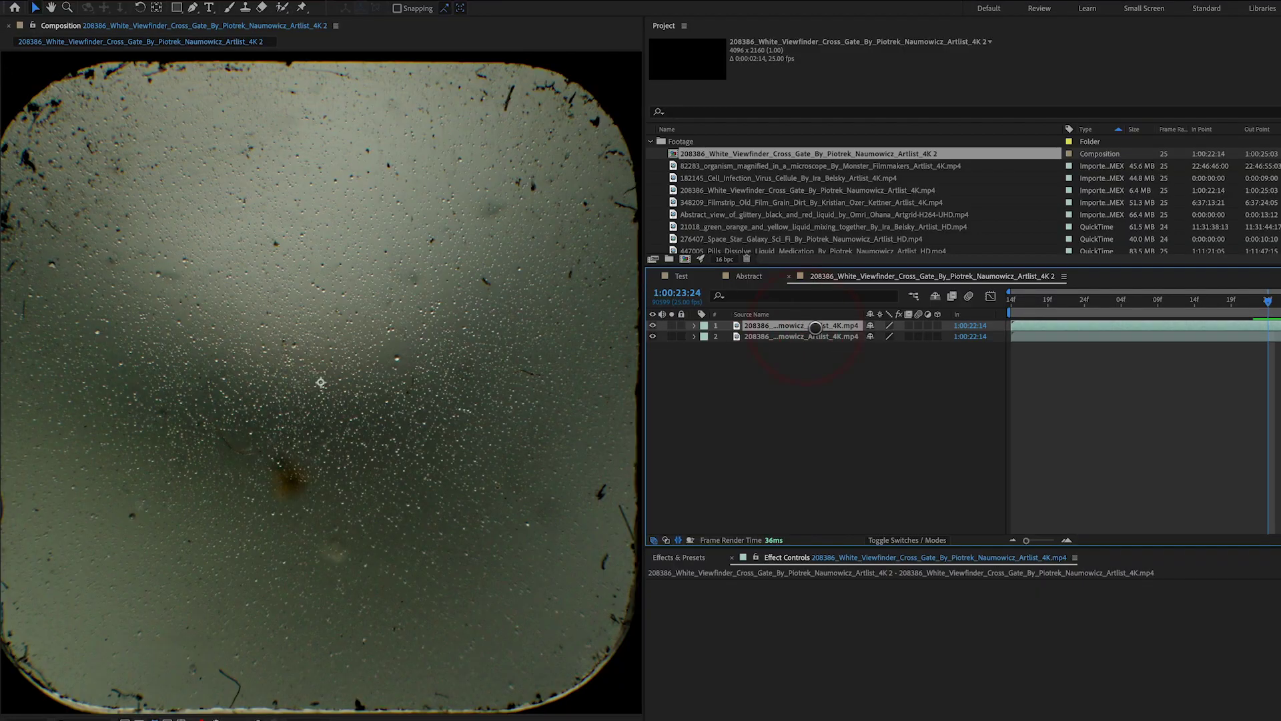
Freeze the upper viewfinder layer at the current frame and set its blending mode to Hard Light
left_click(227, 1)
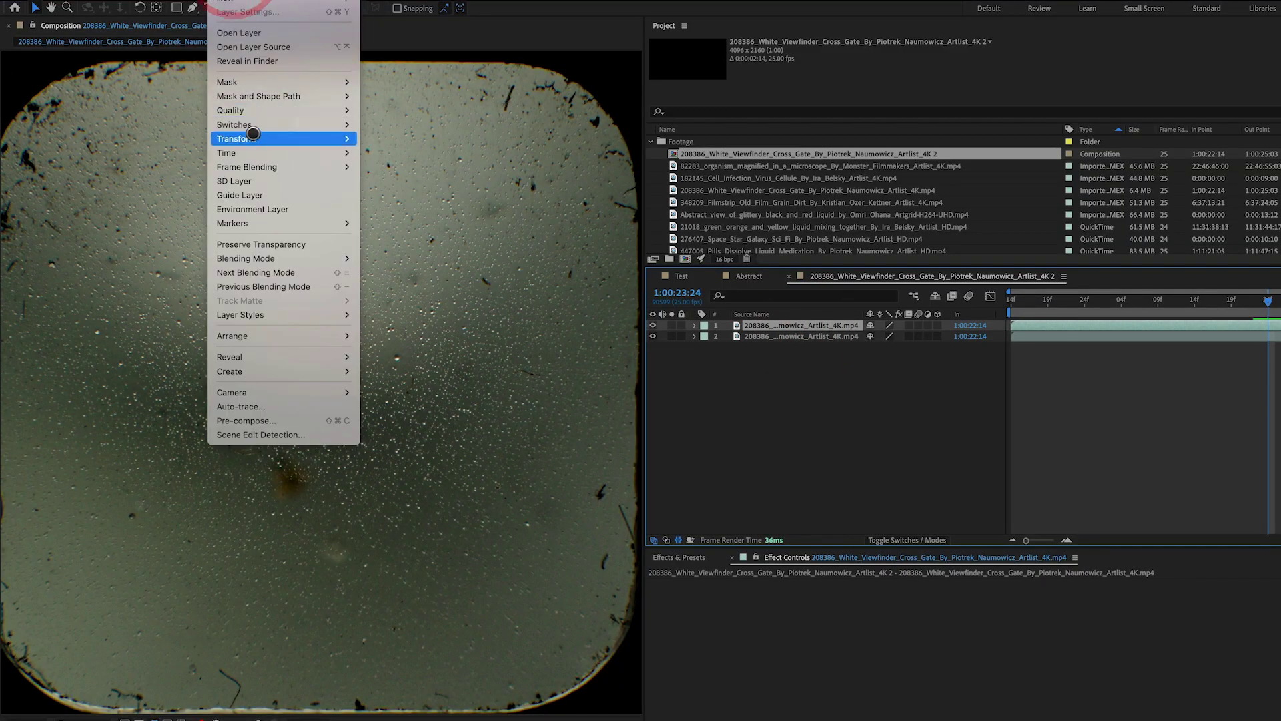
mouse_move(252, 152)
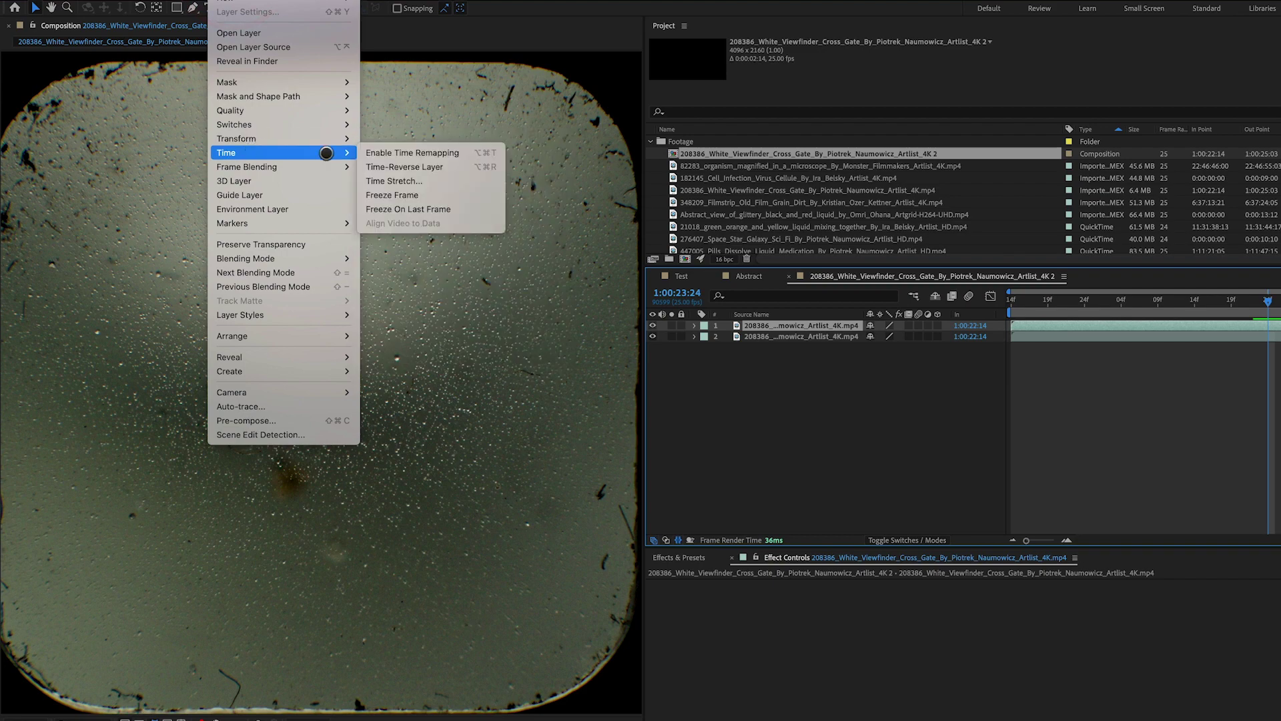
left_click(406, 195)
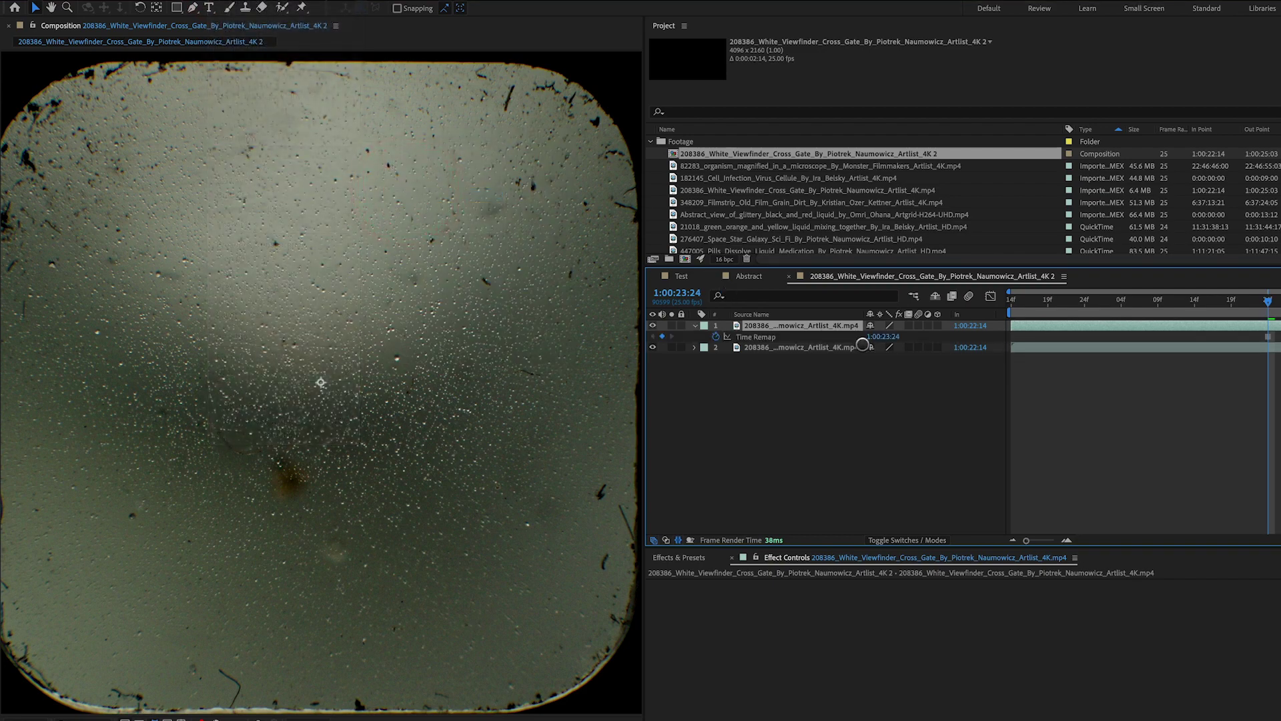
left_click(898, 536)
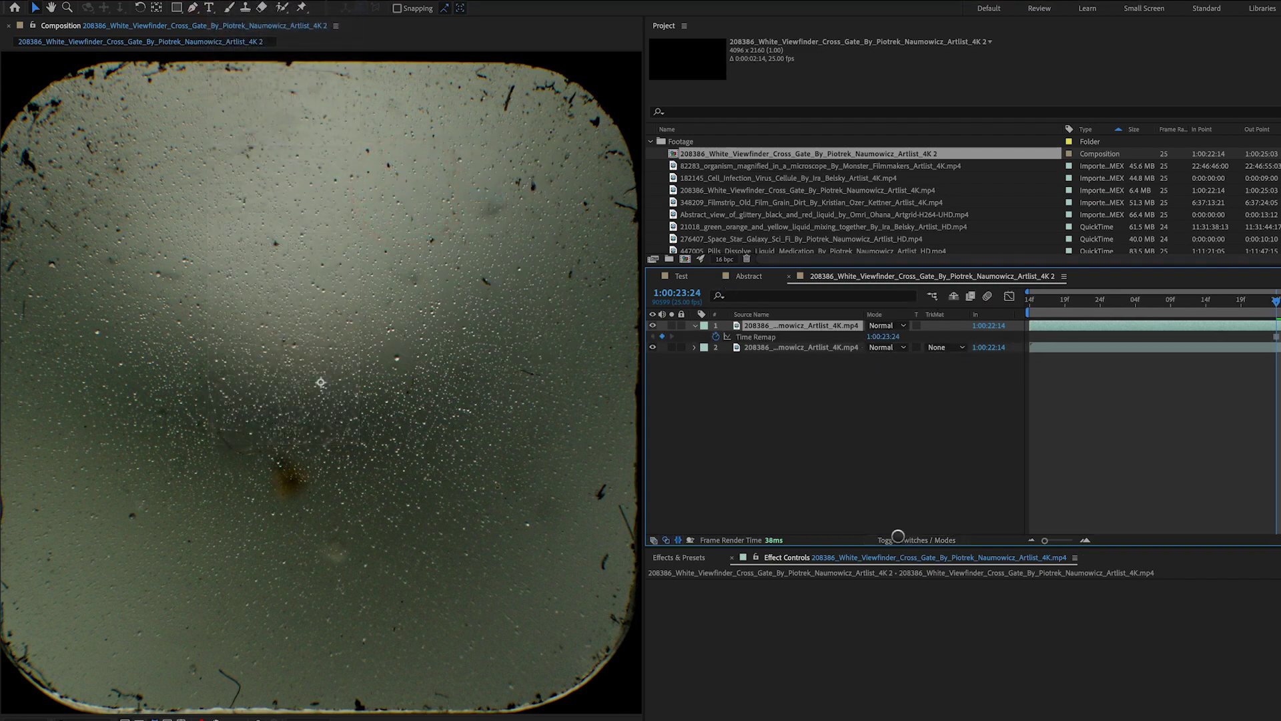
left_click(887, 352)
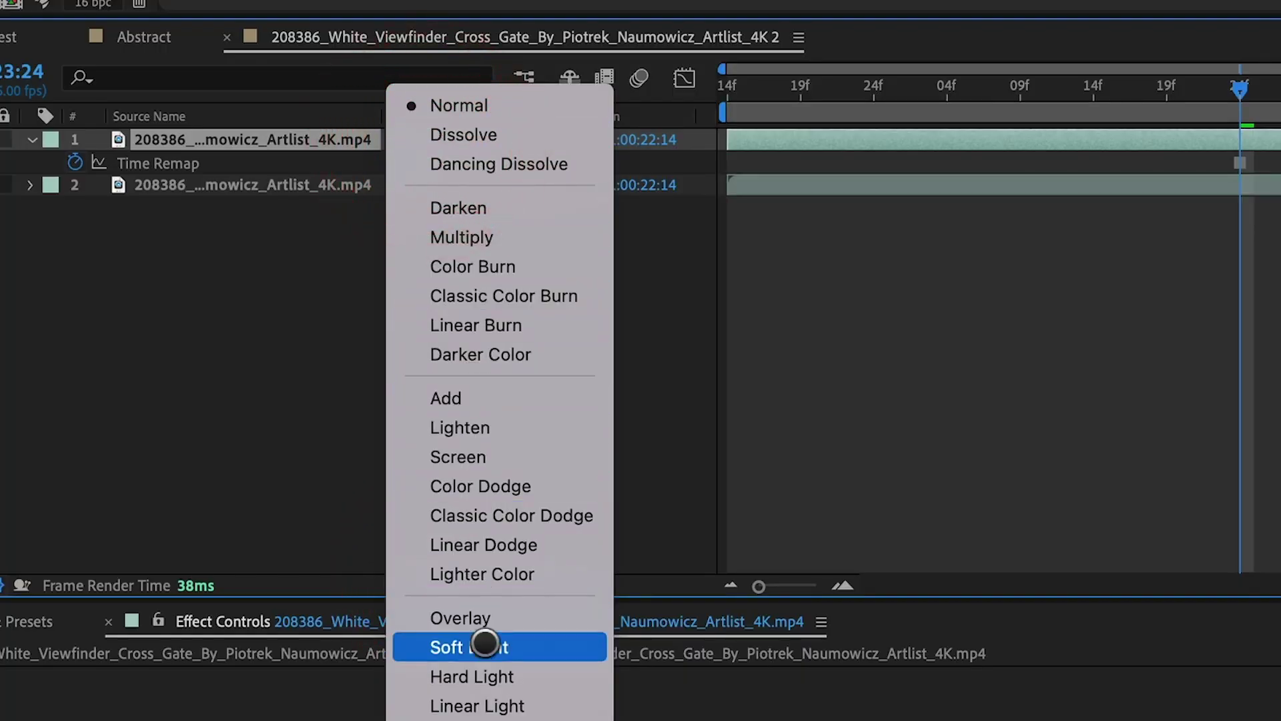
left_click(474, 677)
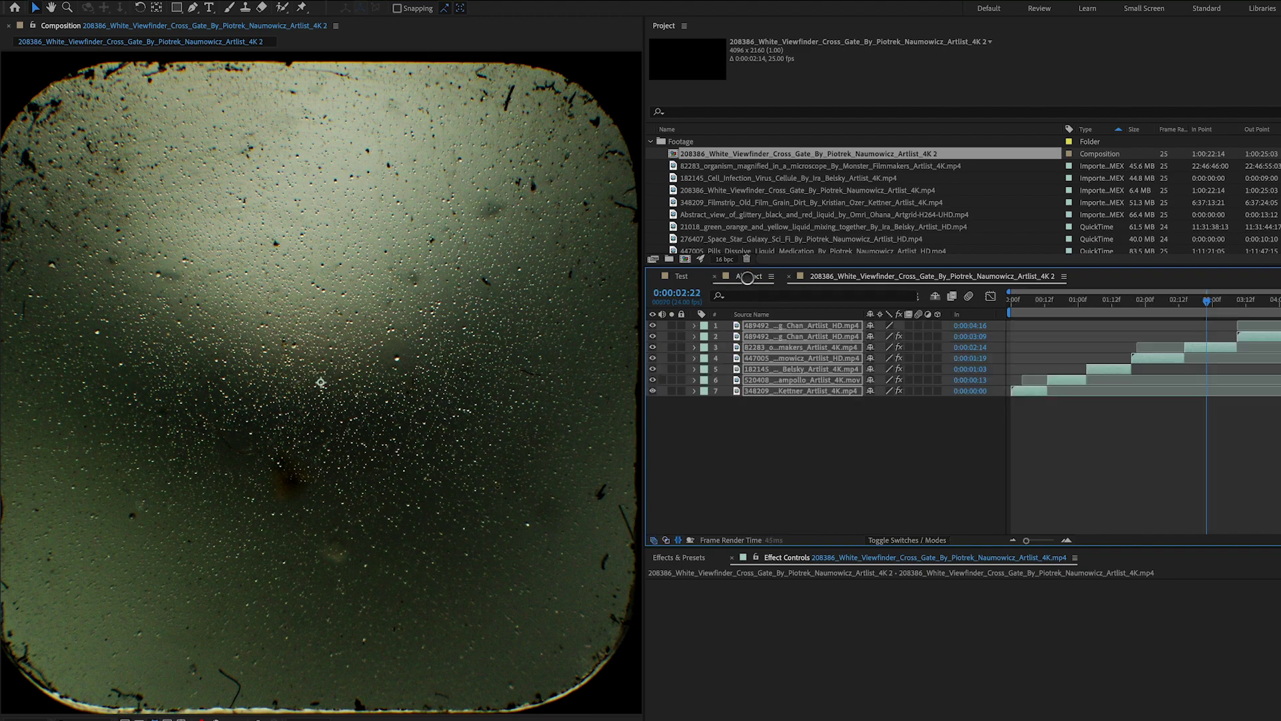
Add the viewfinder composition above the clips in the Abstract composition with Multiply blending
left_click(747, 277)
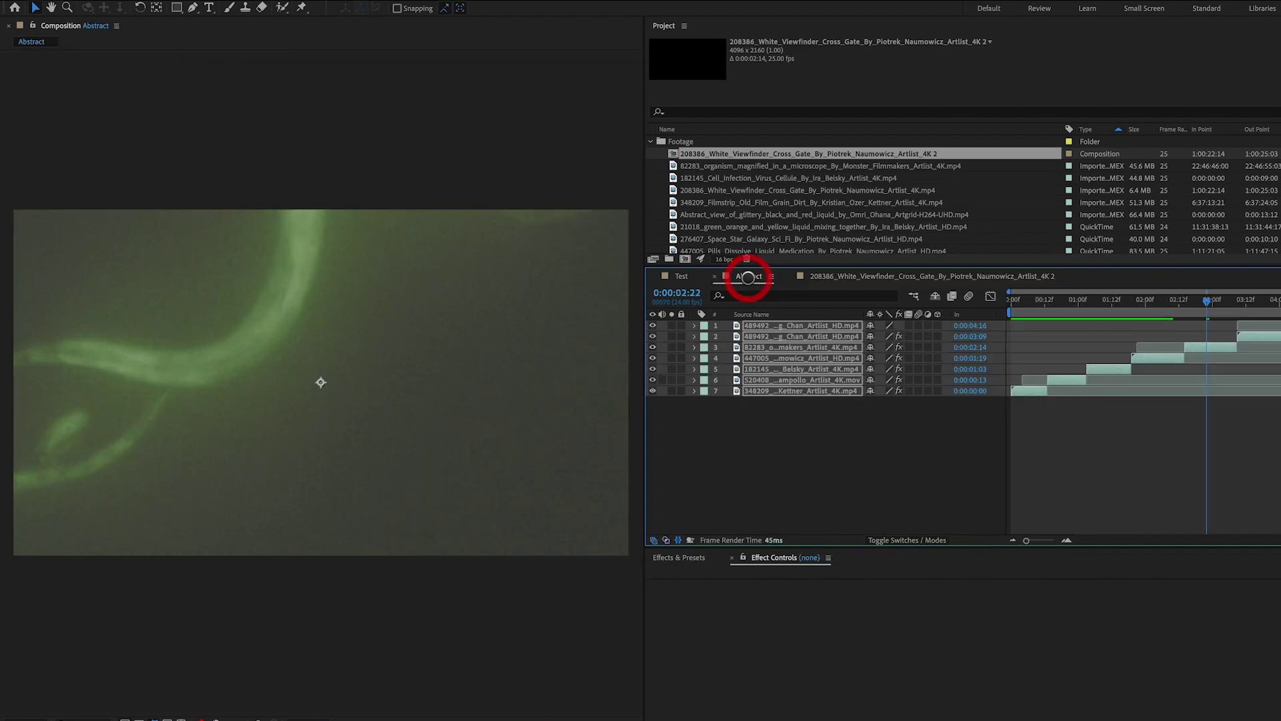
double_click(715, 153)
Set the scale of the chameleon clip to 447%
left_click(868, 425)
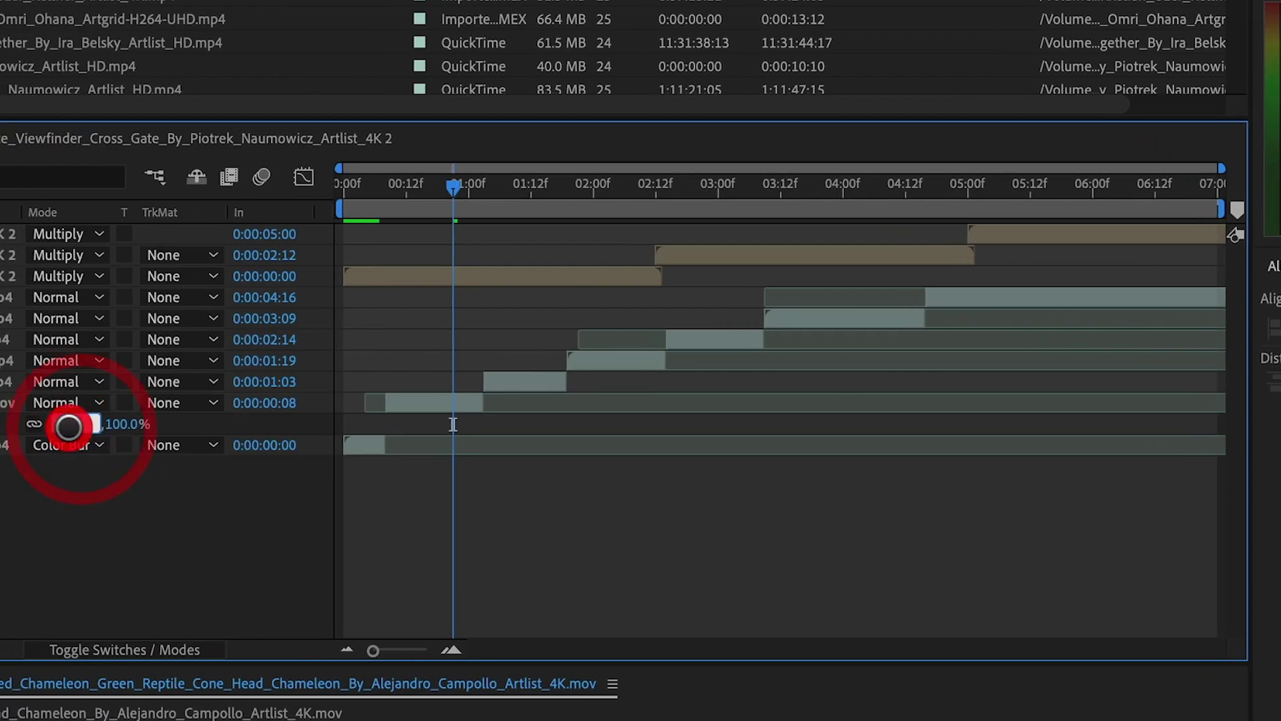
type("447")
key("Return")
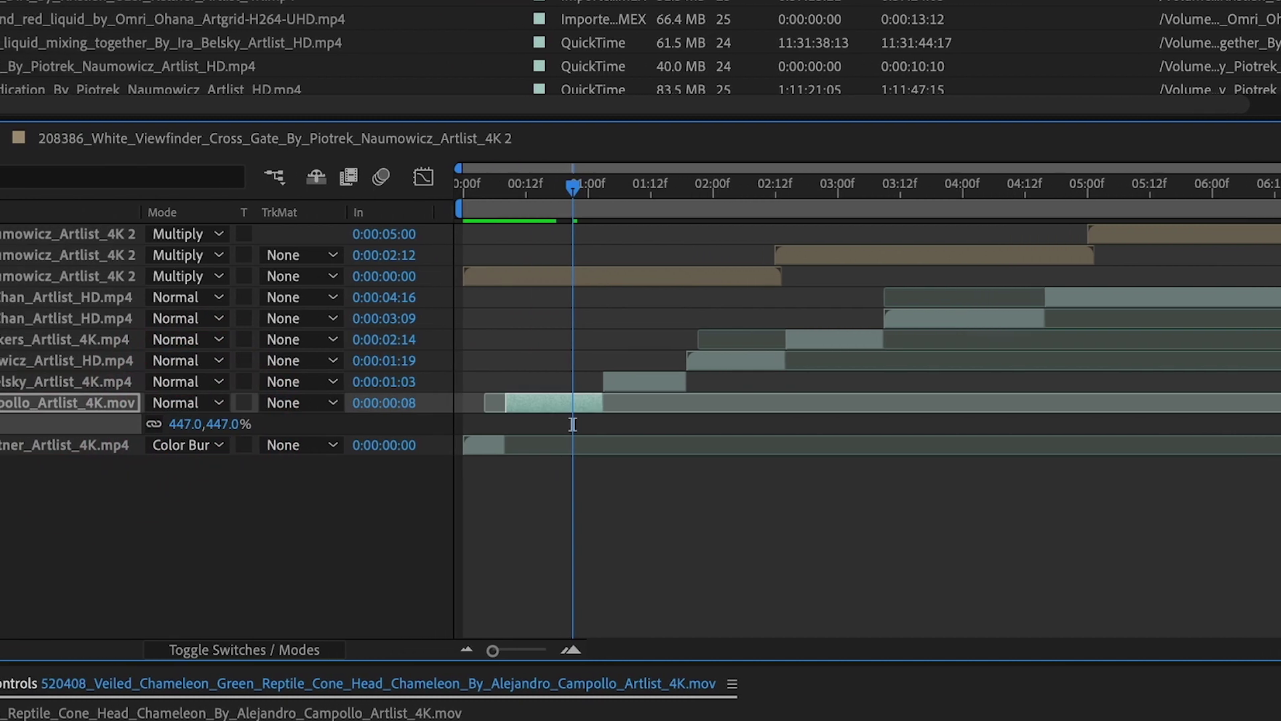
Set the scale of the dissolving pills clip to 208% and enlarge the asteroid clip to 760%
left_click(742, 360)
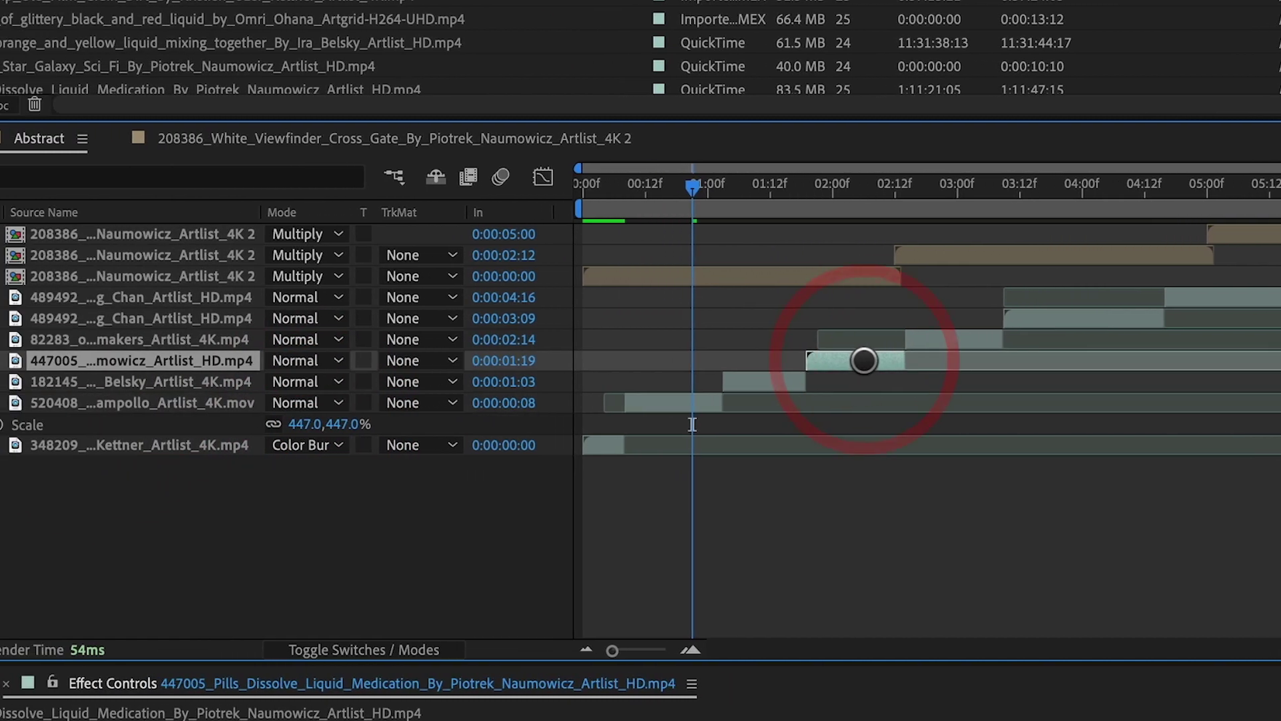
key("s")
left_click(308, 382)
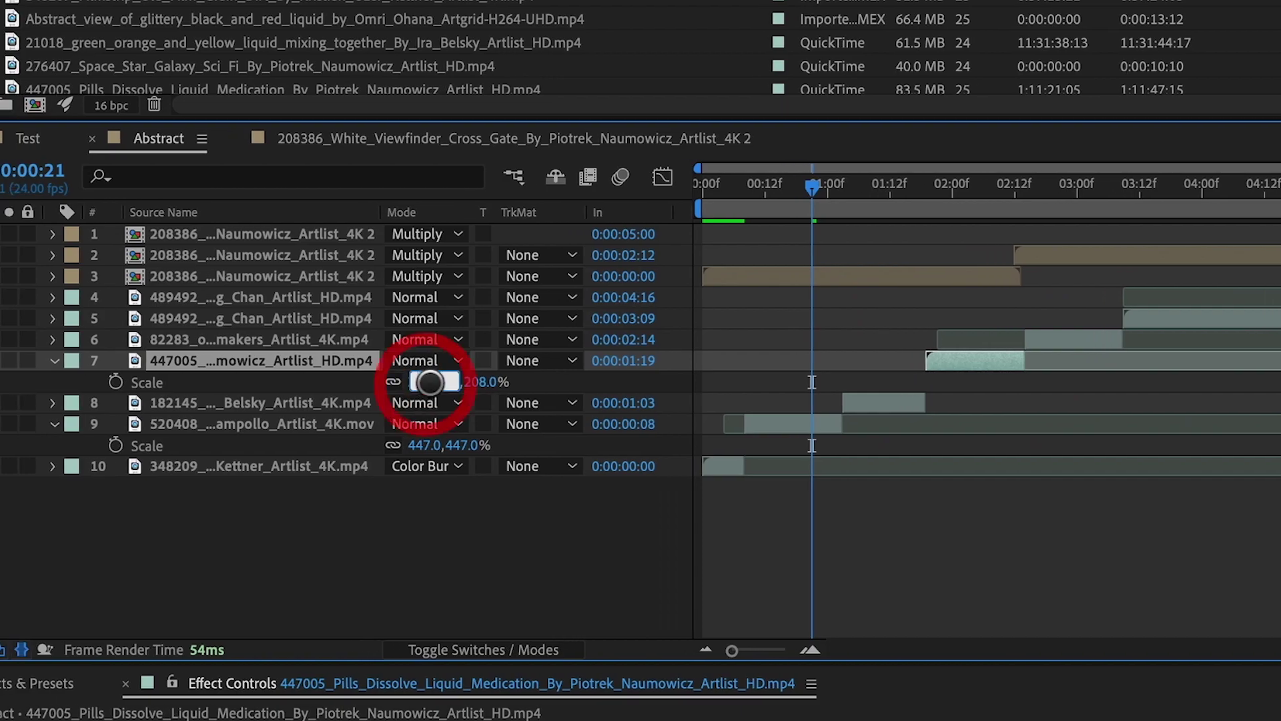
type("100")
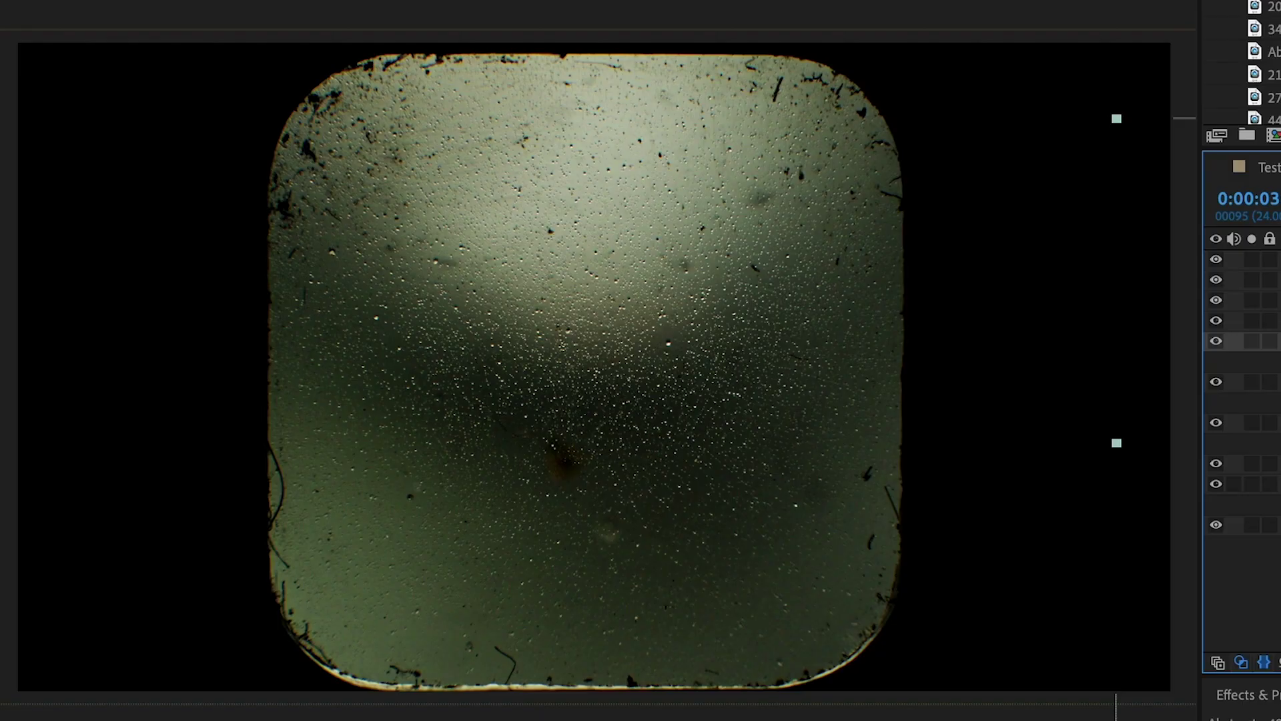
left_click_drag(1117, 443, 14, 443)
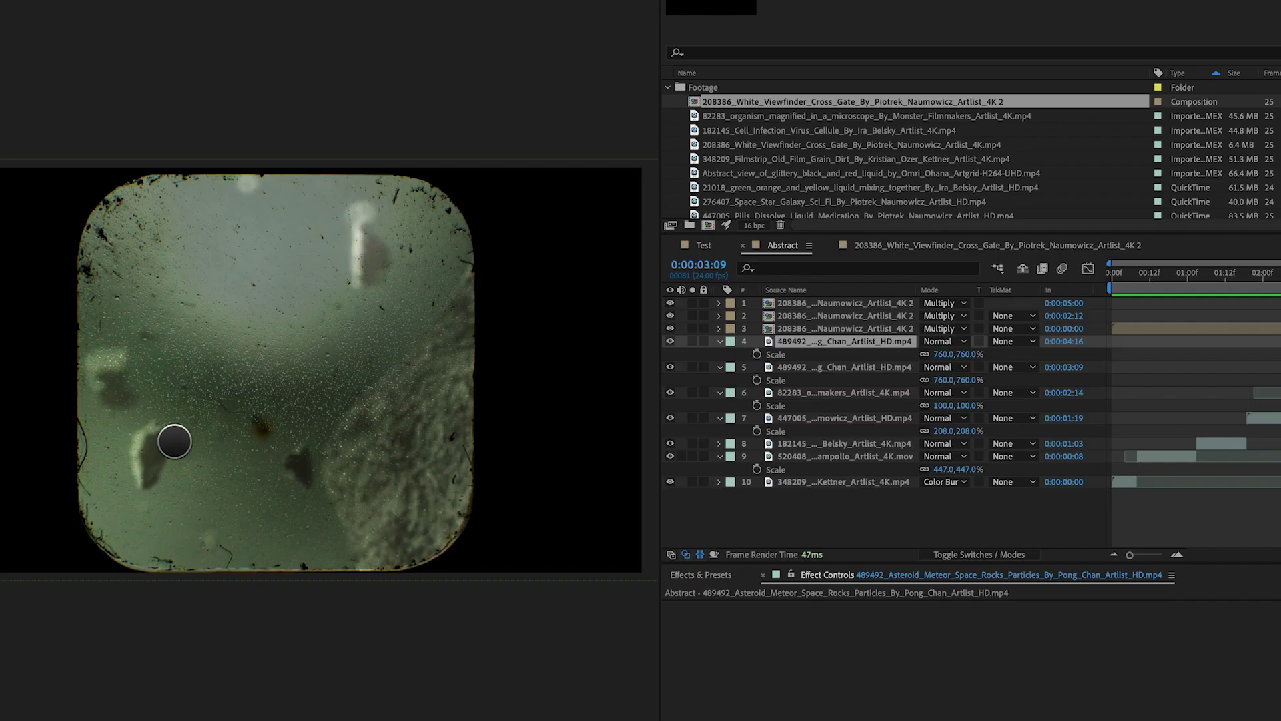
Add the name text over the lower part of the Abstract composition and set its fill colour to EFE4E4
left_click(415, 481)
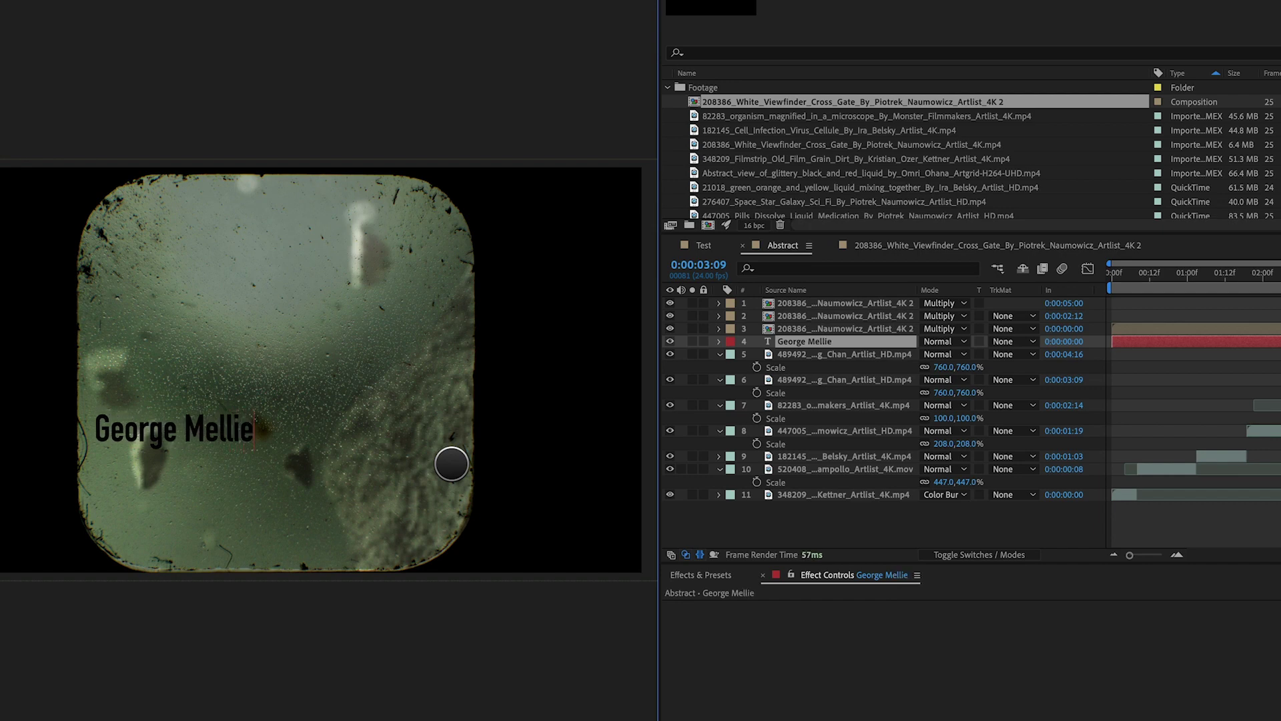
key("ctrl+a")
left_click_drag(609, 550, 501, 422)
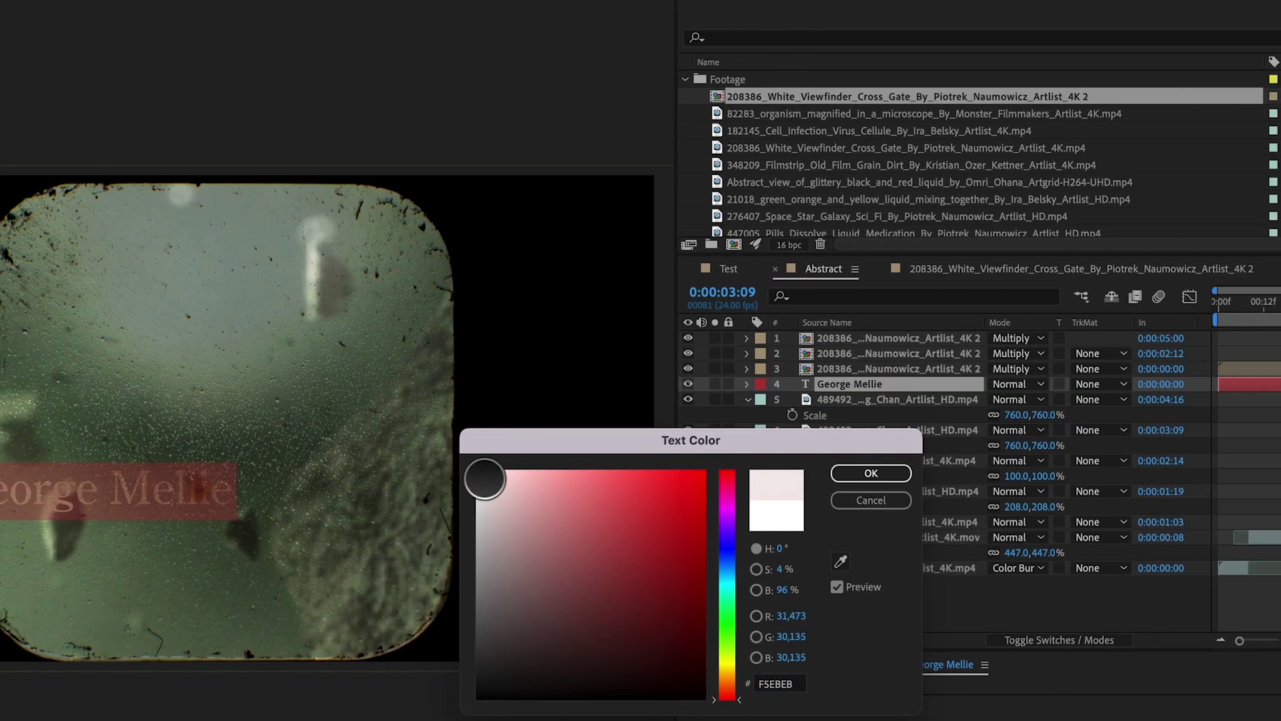
left_click_drag(486, 478, 485, 484)
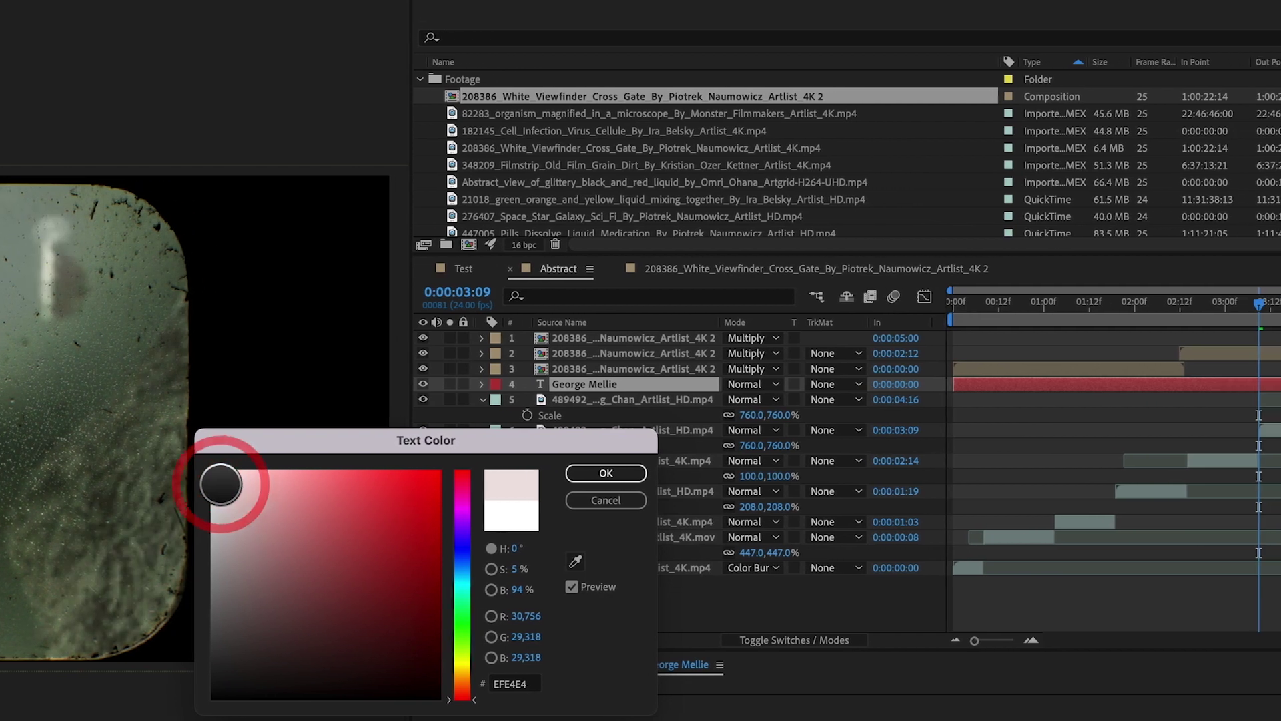
left_click(610, 472)
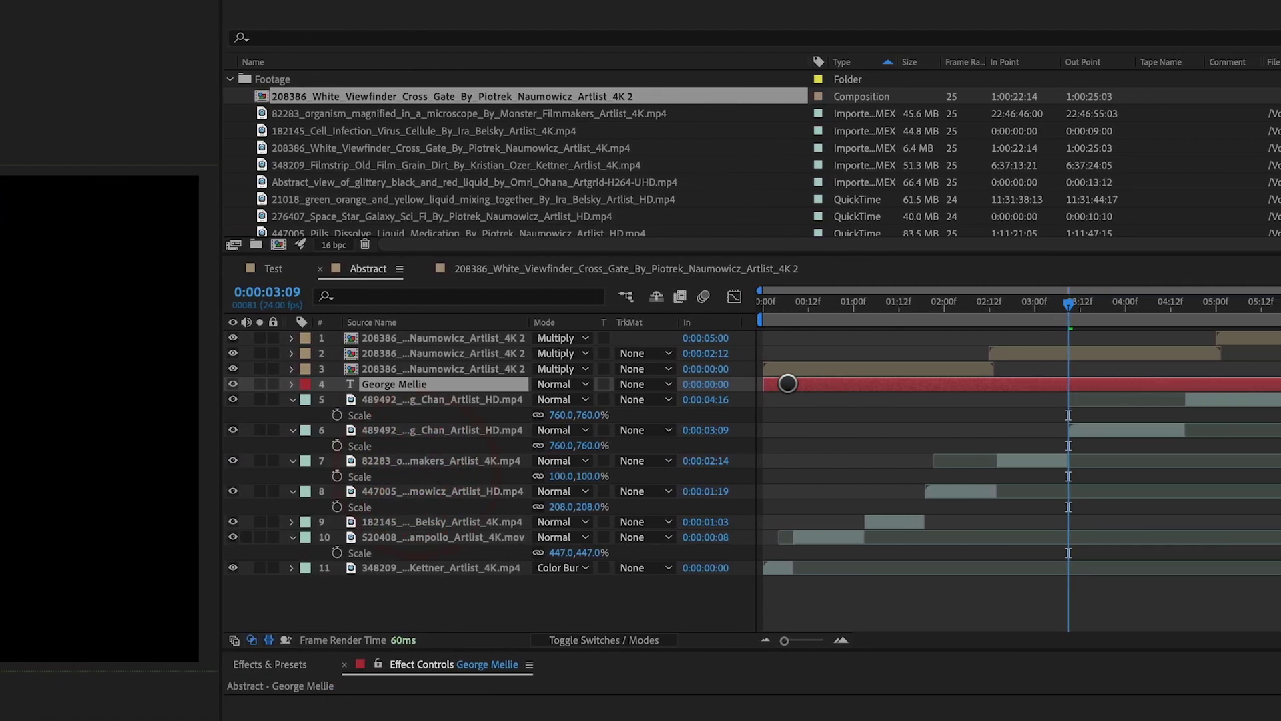
Make the name text layer start at 0:00:03:09 and position the text around the frame's lower-left guide intersection
left_click_drag(788, 383, 1062, 405)
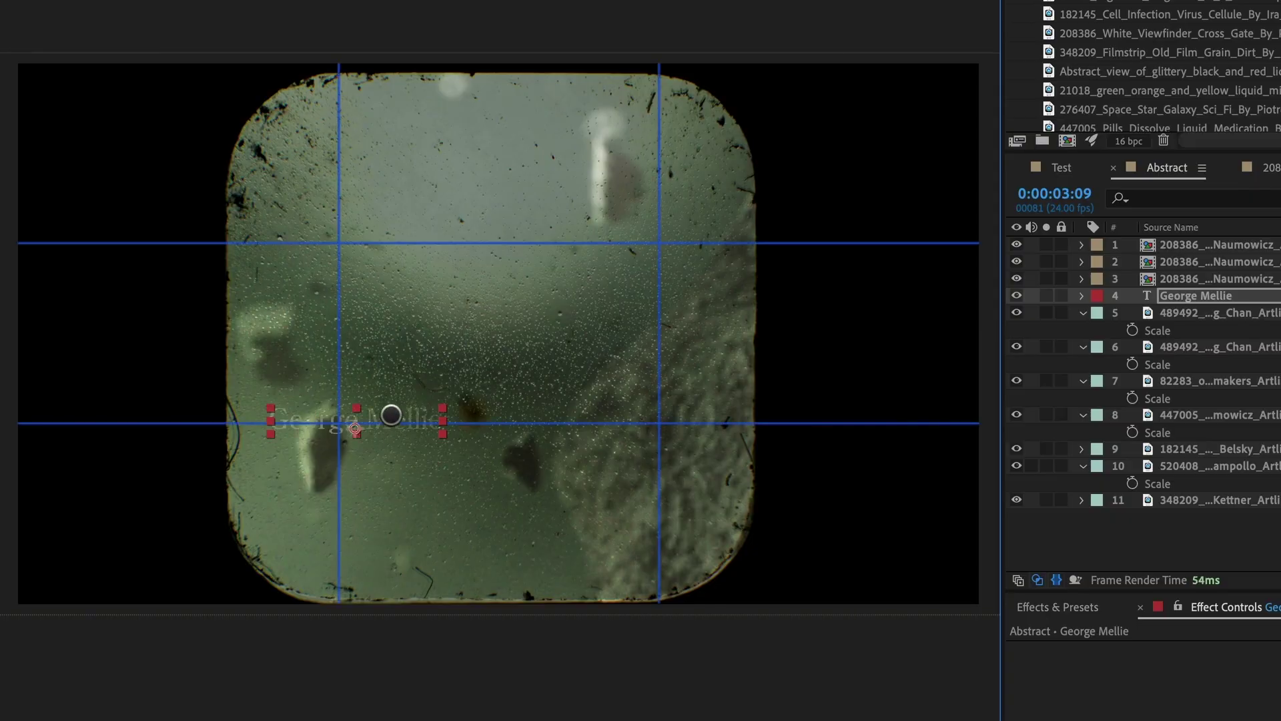
left_click_drag(391, 415, 380, 415)
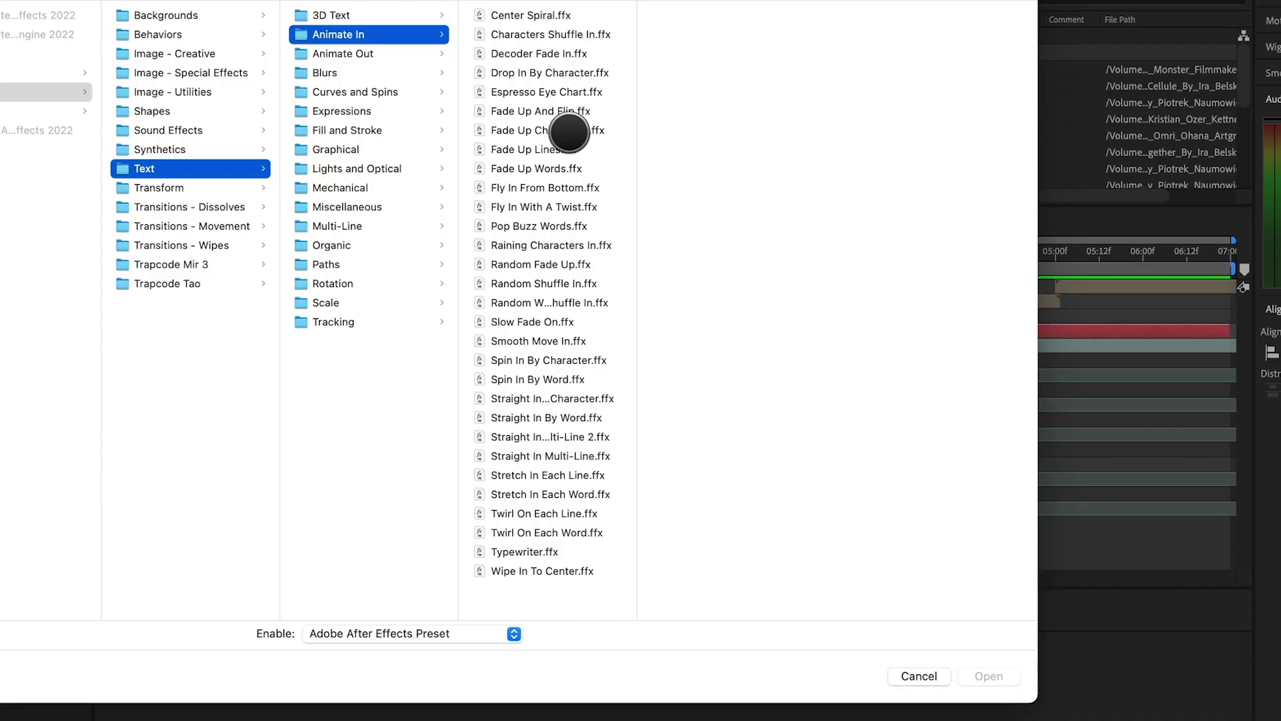
Apply the Fade Up Characters preset to the name text and adjust its range selector's Ease High and Ease Low
left_click(568, 132)
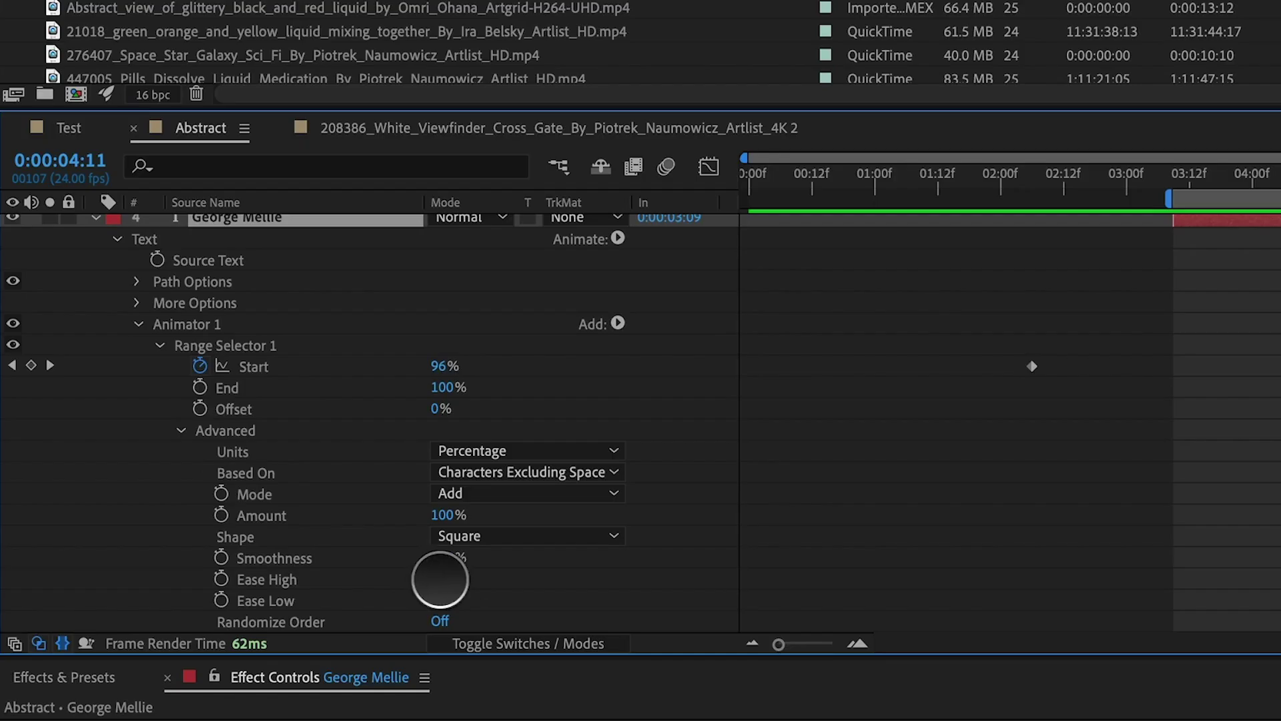
left_click_drag(439, 579, 535, 580)
left_click_drag(433, 600, 551, 598)
left_click_drag(425, 599, 274, 600)
Shift both Start keyframes of the name text earlier so the last one lands just before the asteroid cut at 0:00:04:16
left_click_drag(1092, 340, 647, 390)
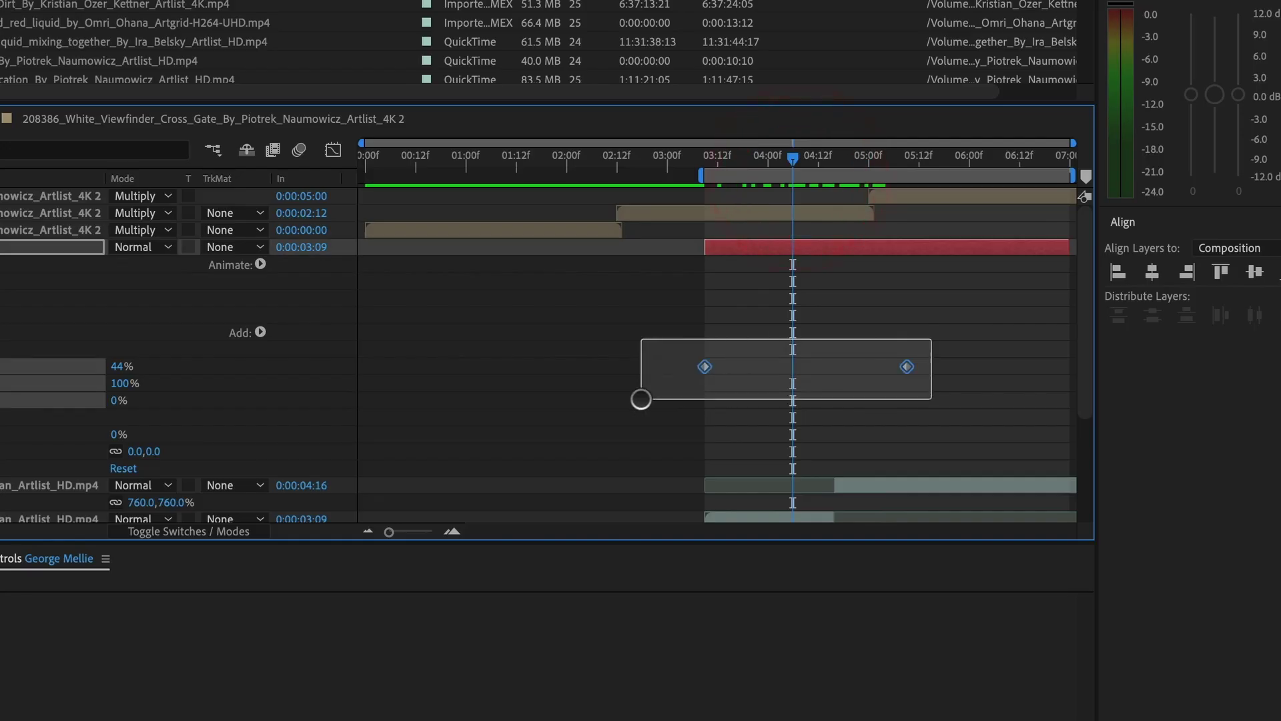
left_click(748, 161)
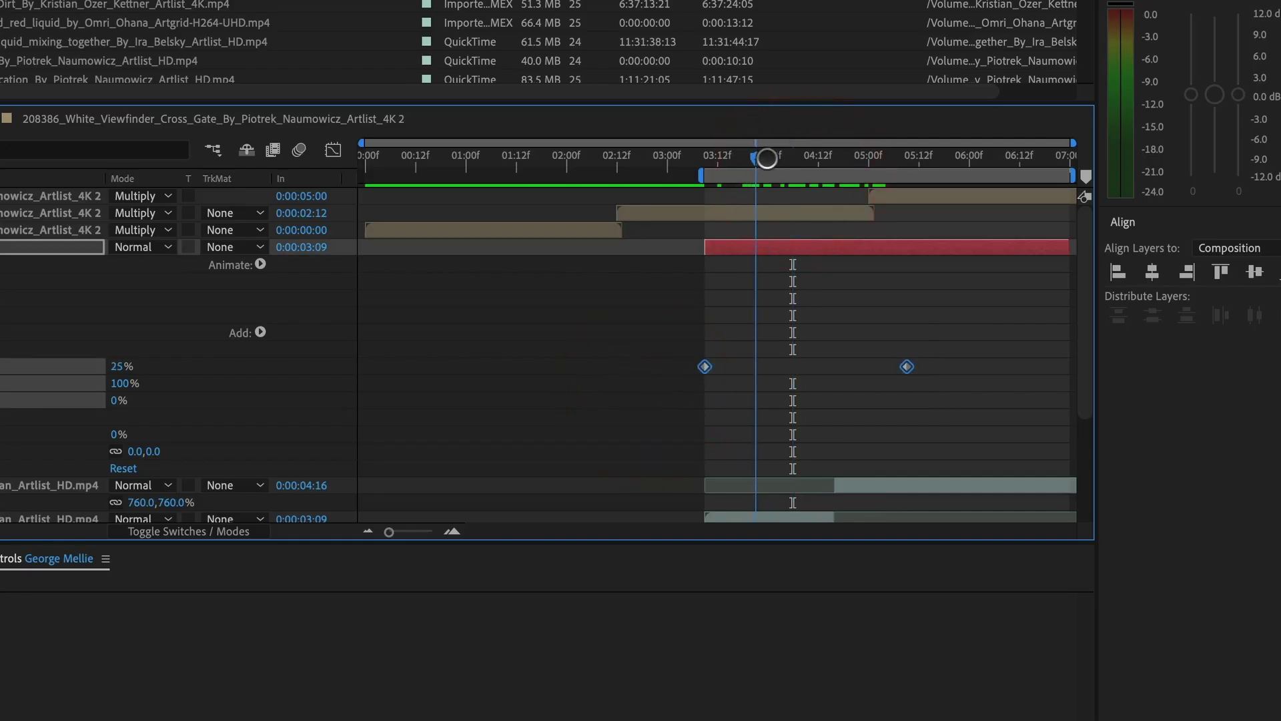
mouse_move(766, 158)
left_mouse_down()
mouse_move(792, 158)
mouse_move(766, 166)
left_mouse_up()
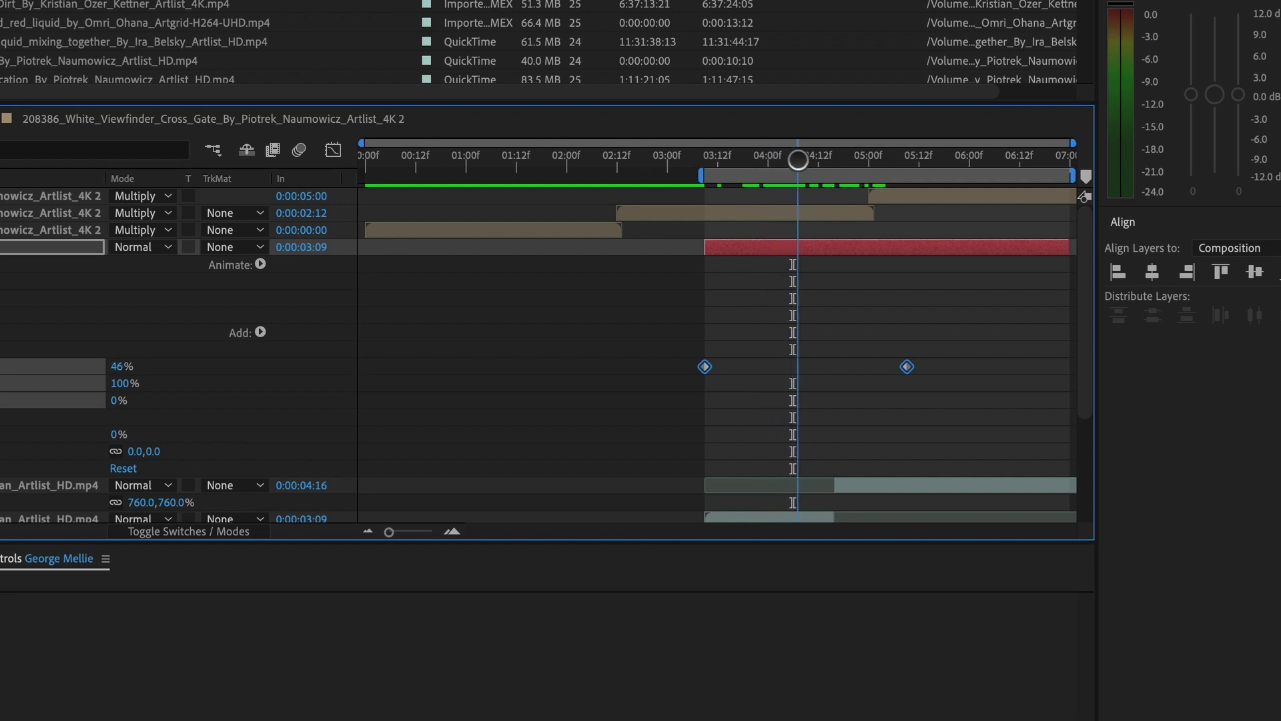
left_click(868, 305)
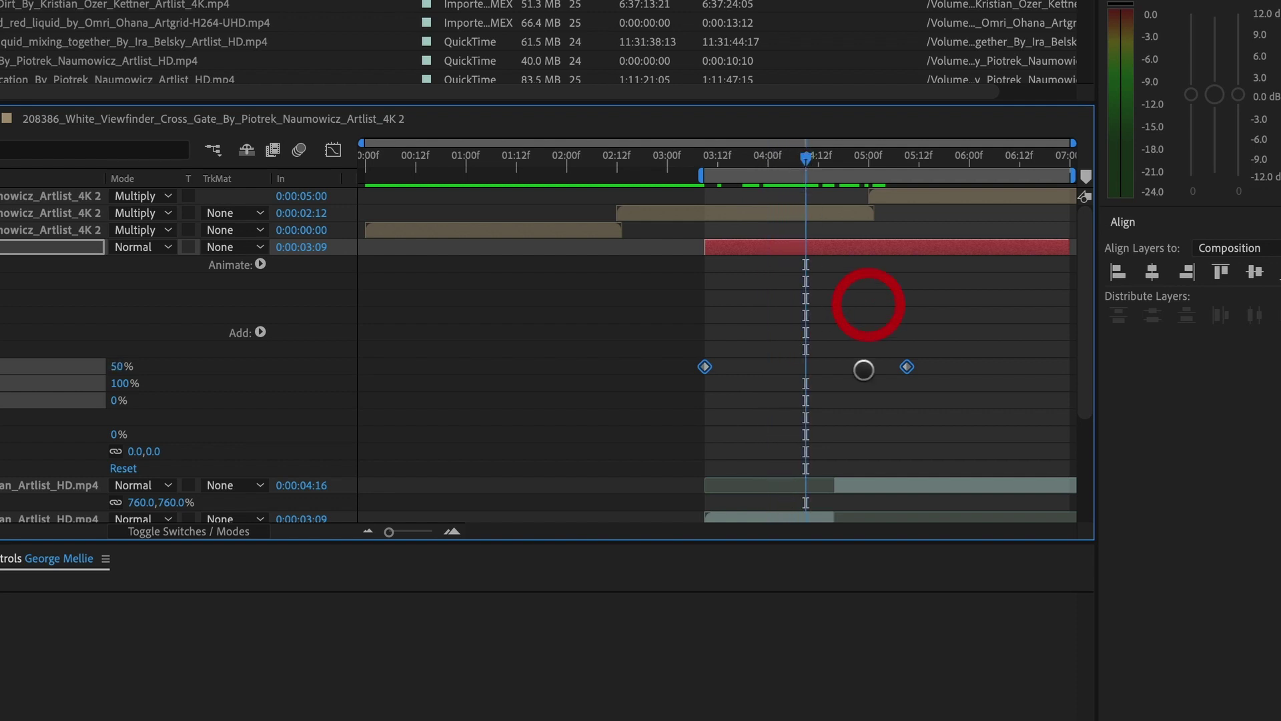
left_click_drag(908, 371, 827, 367)
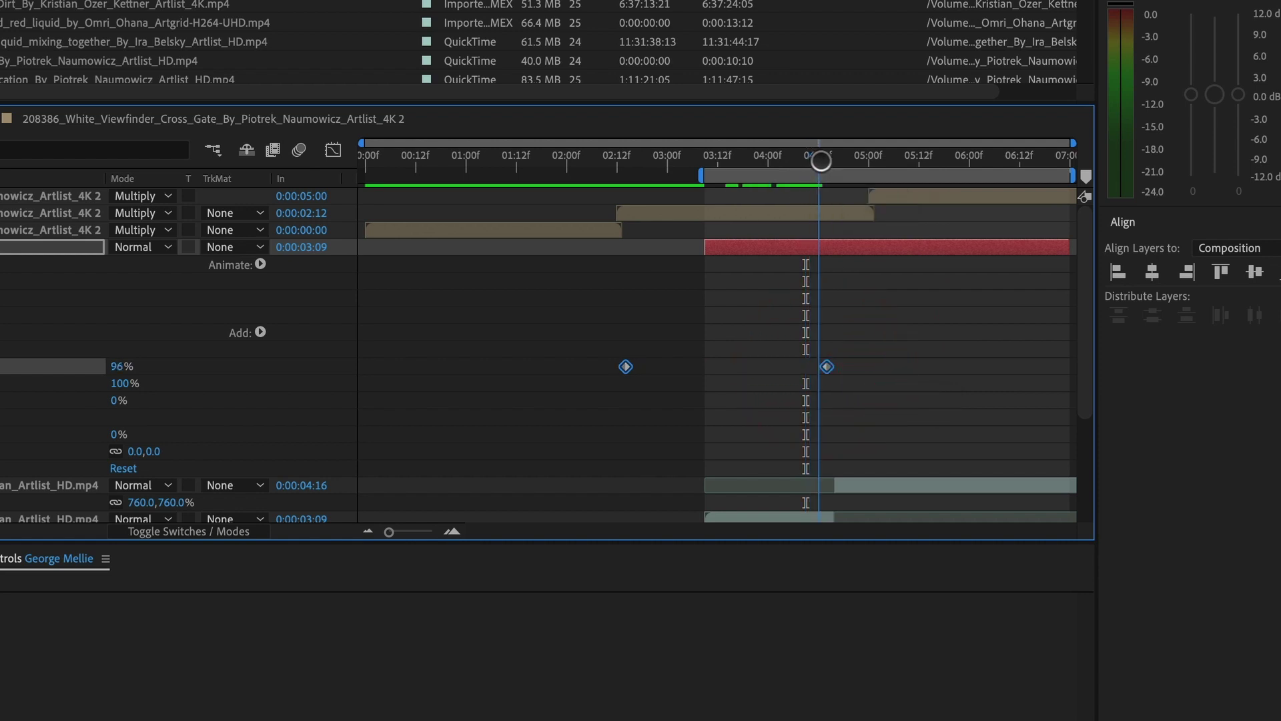
left_click(822, 159)
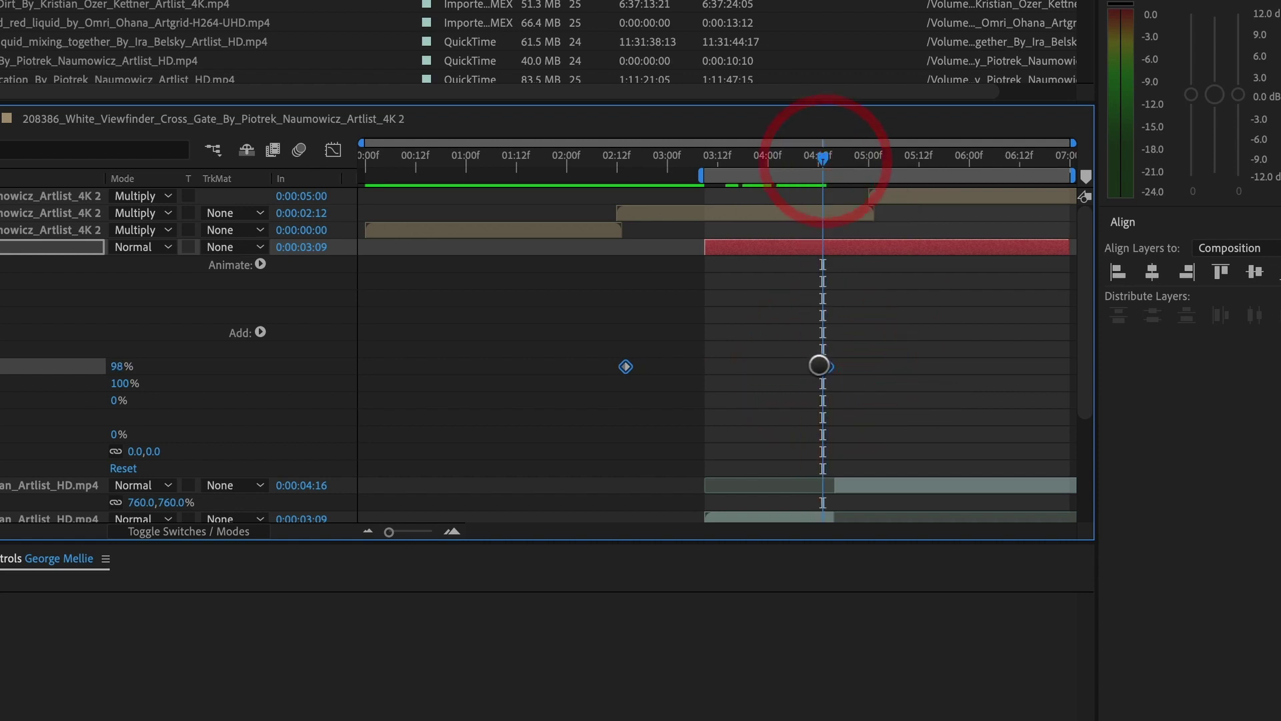
left_click(822, 367)
Move the name text's first Start keyframe earlier to about 0:00:02:06
left_click_drag(820, 166, 594, 175)
left_click(601, 277)
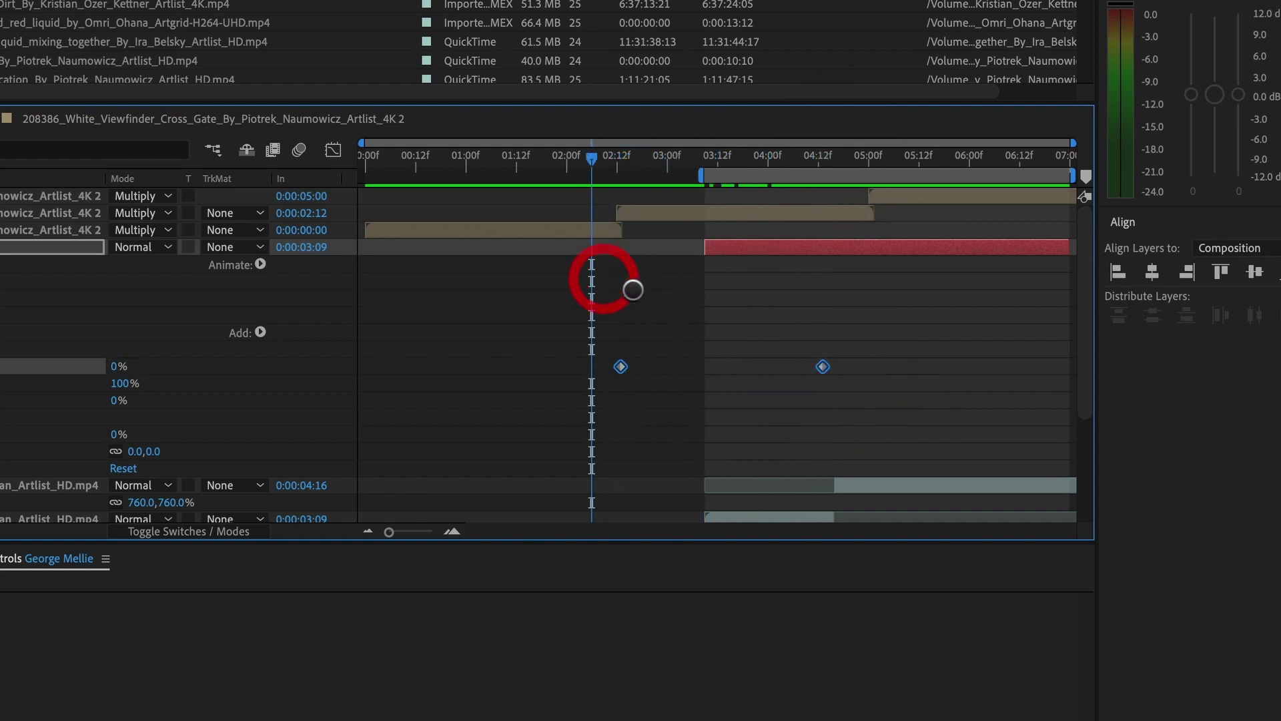
left_click_drag(620, 366, 591, 367)
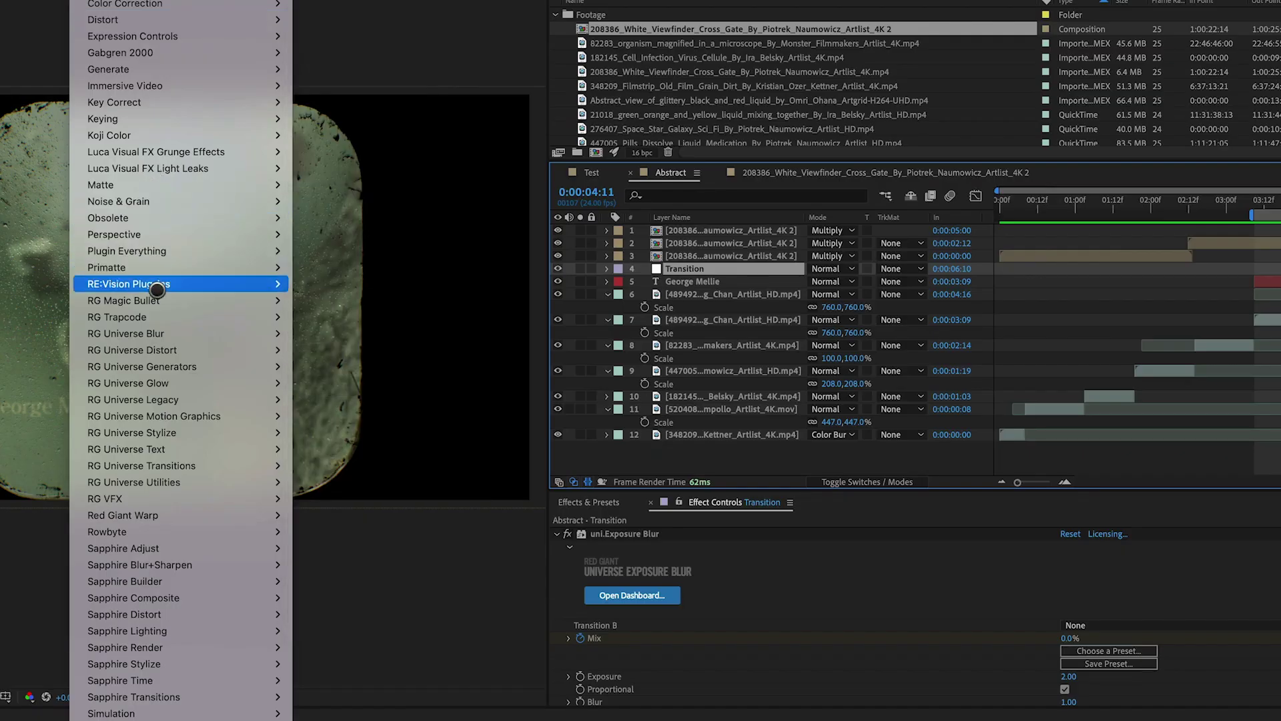
Apply the uni.Exposure Blur effect to the Transition adjustment layer and reveal its Mix keyframes
mouse_move(163, 326)
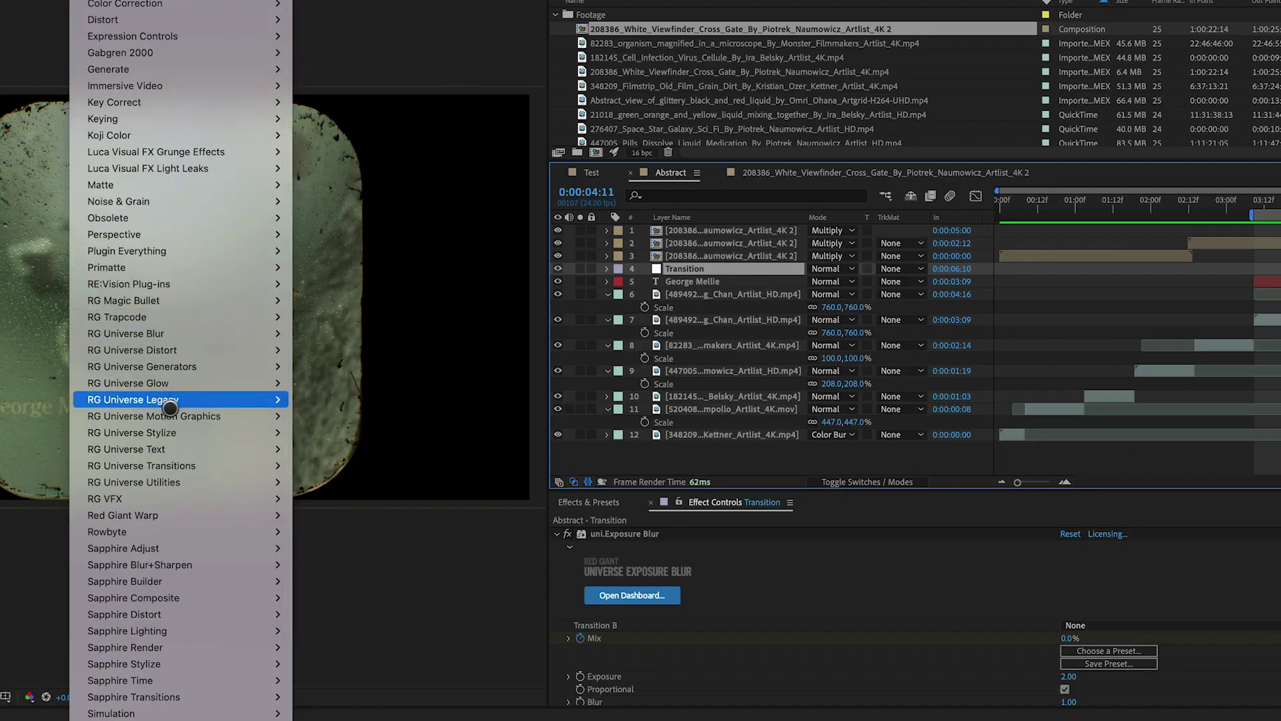
mouse_move(177, 465)
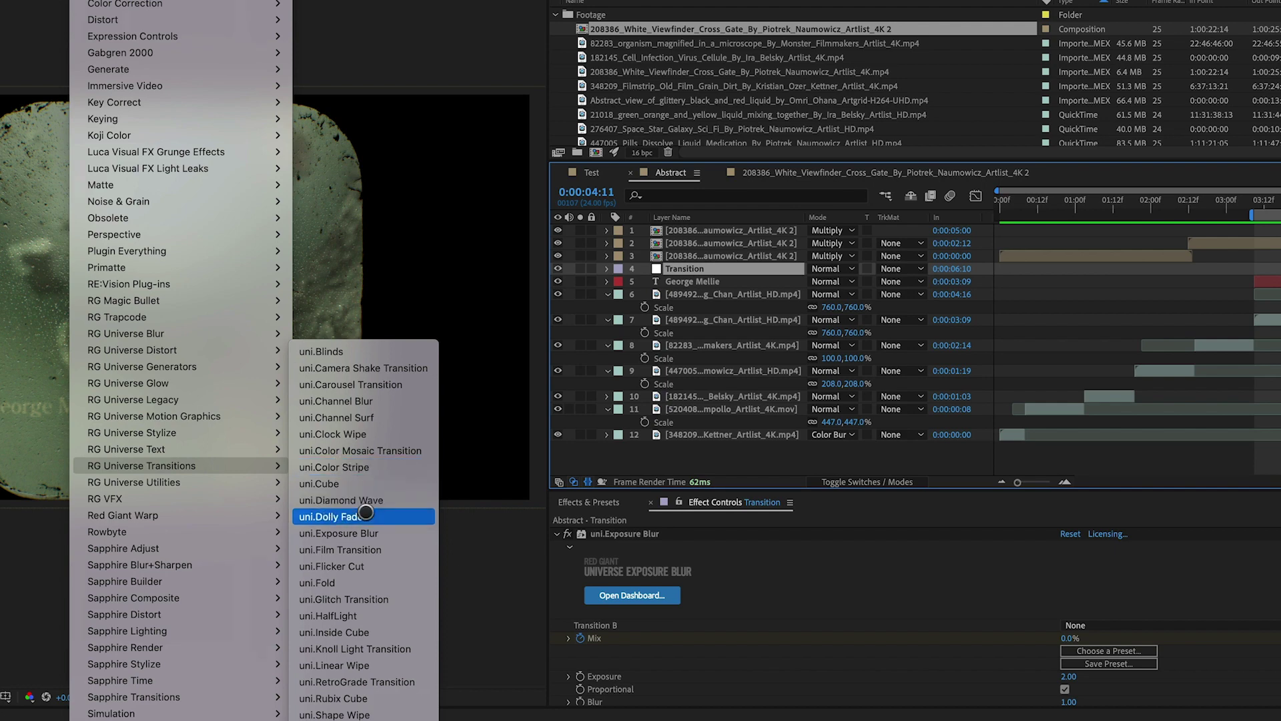
left_click(360, 532)
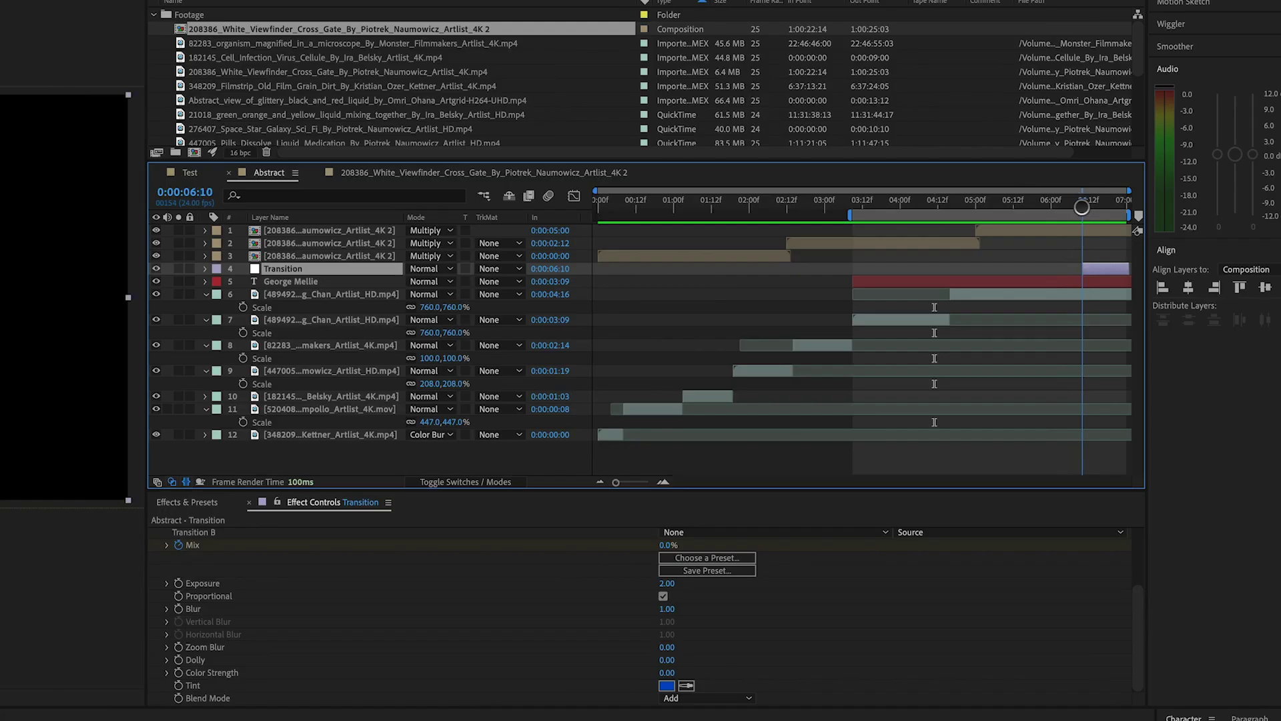
key("u")
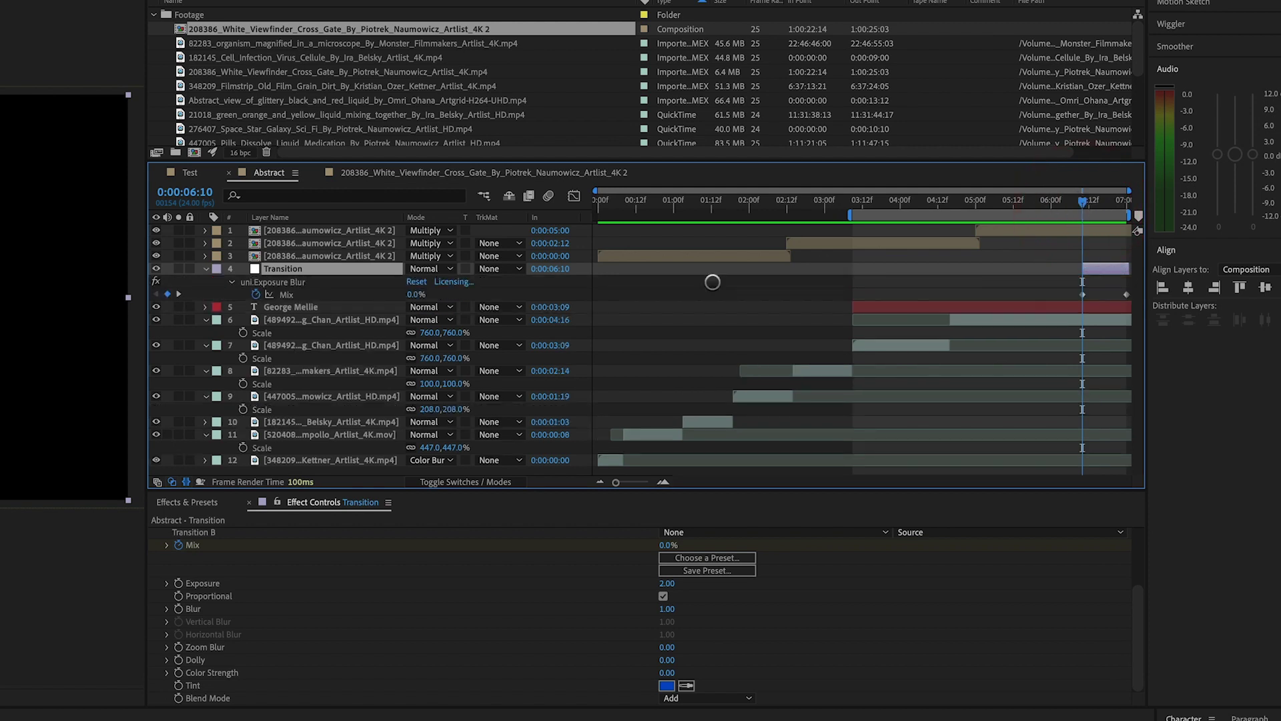
Duplicate the Transition layer and place the copy over the cut between the two asteroid clips, revealing its Mix keyframes
key("ctrl+d")
left_click_drag(1094, 268, 940, 271)
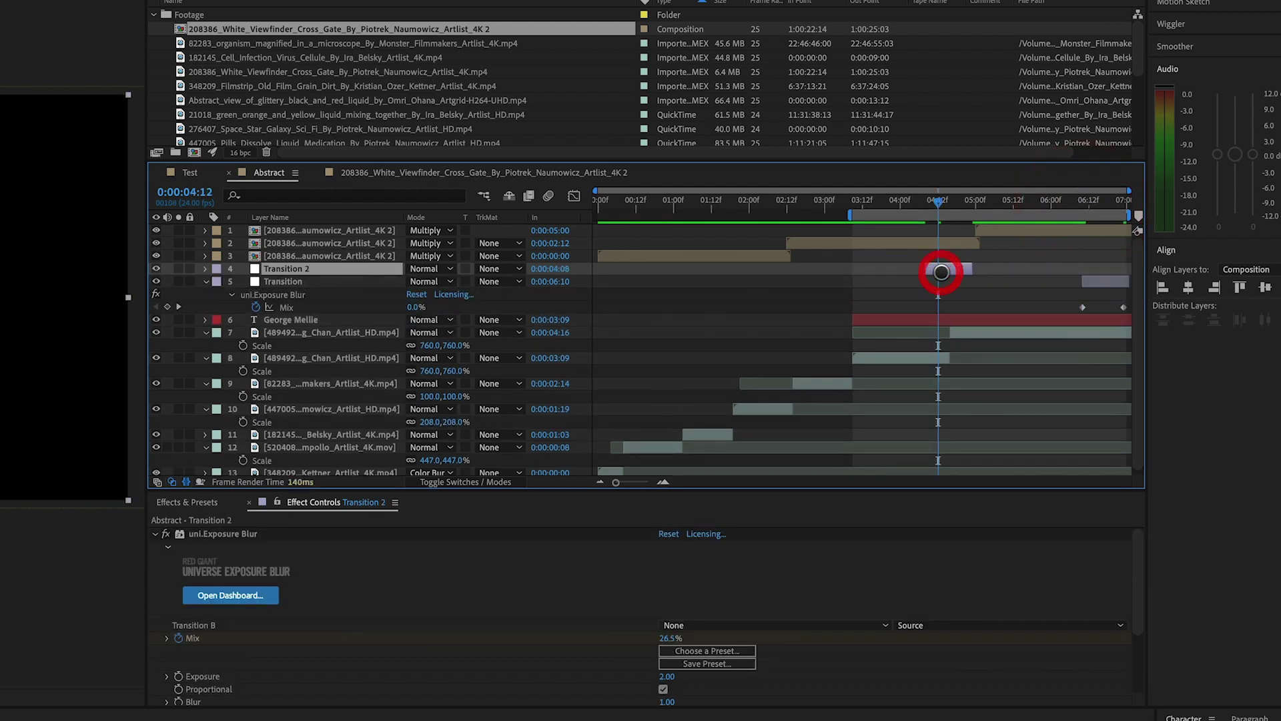
key("u")
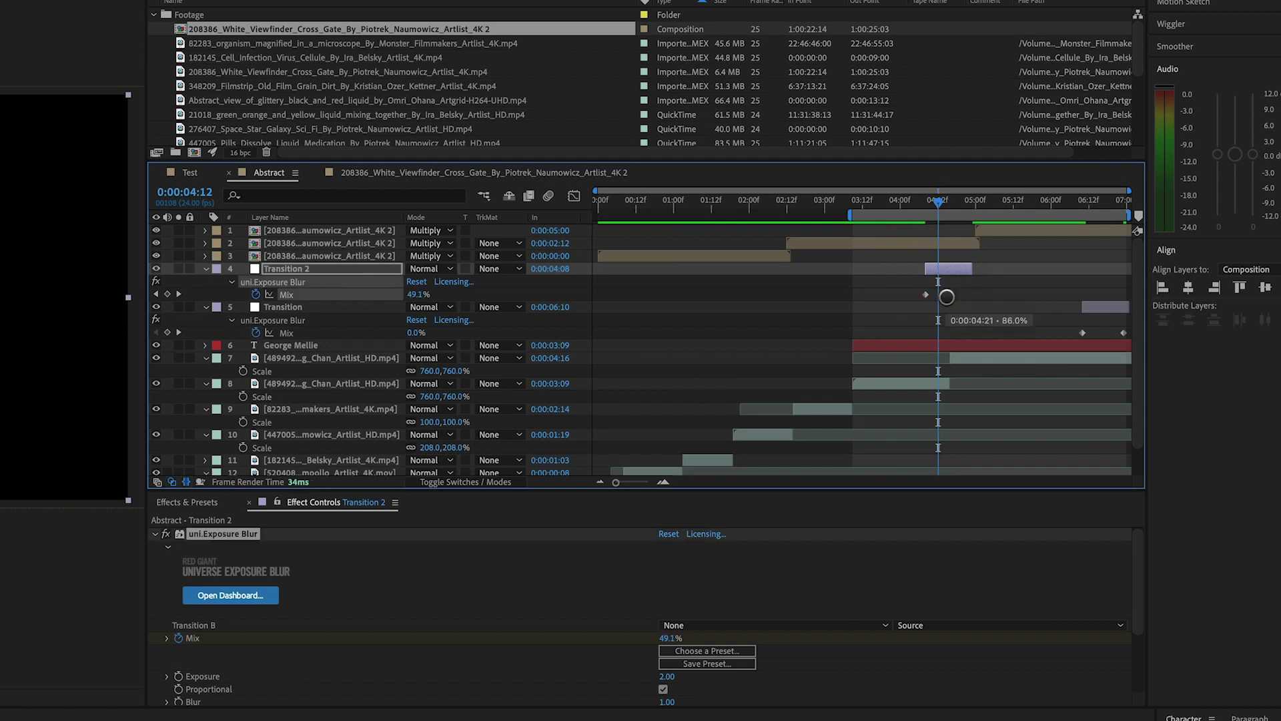
left_click(964, 273)
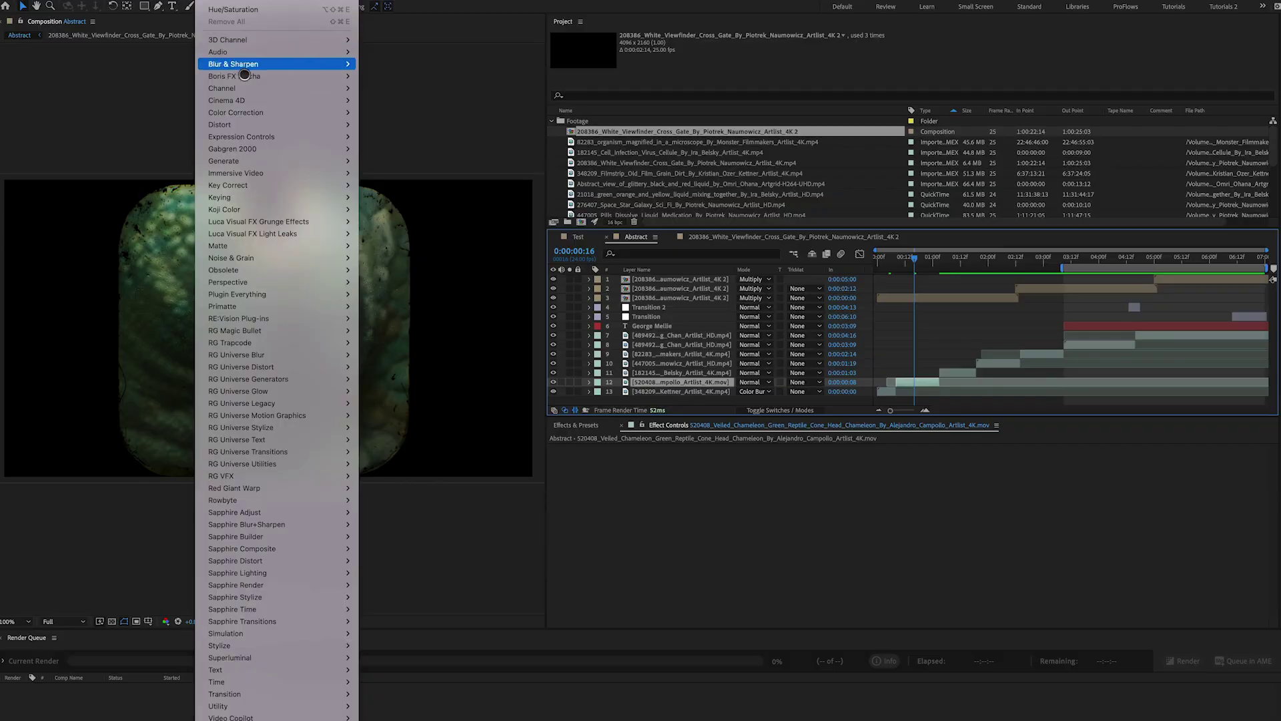
Apply Hue/Saturation to the chameleon clip and set its Channel Control to Cyans
mouse_move(250, 114)
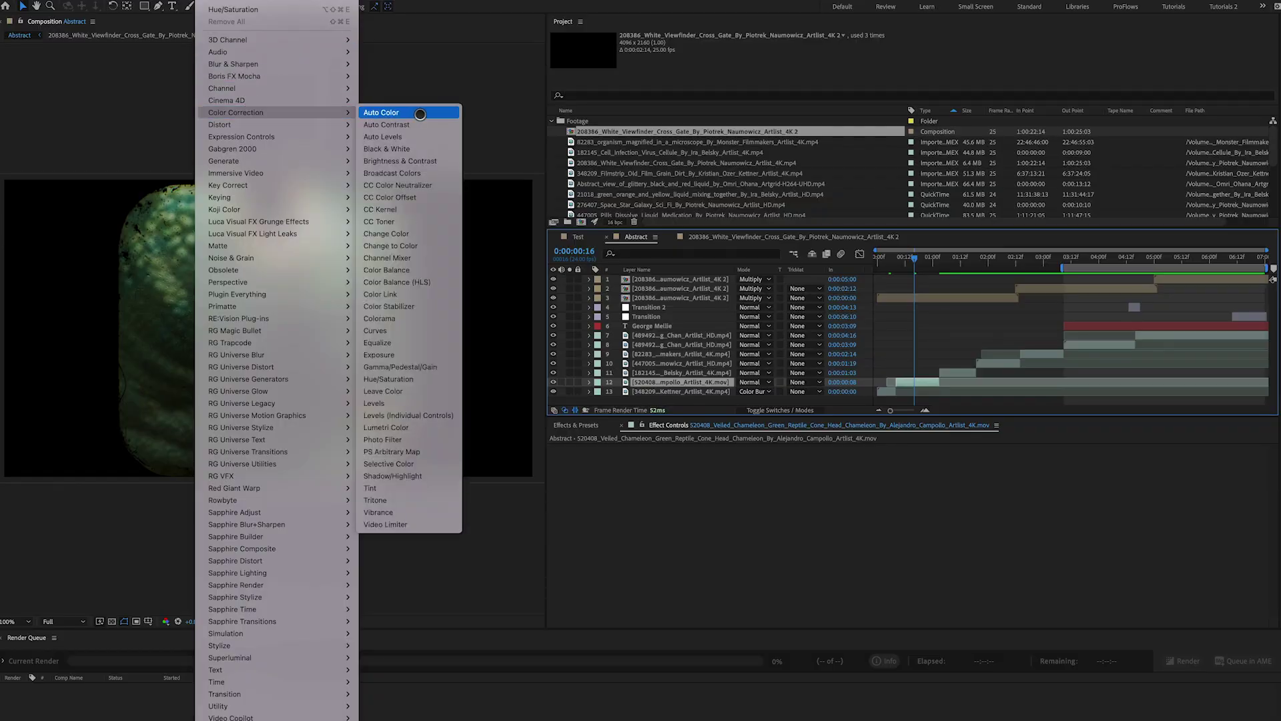
left_click(397, 376)
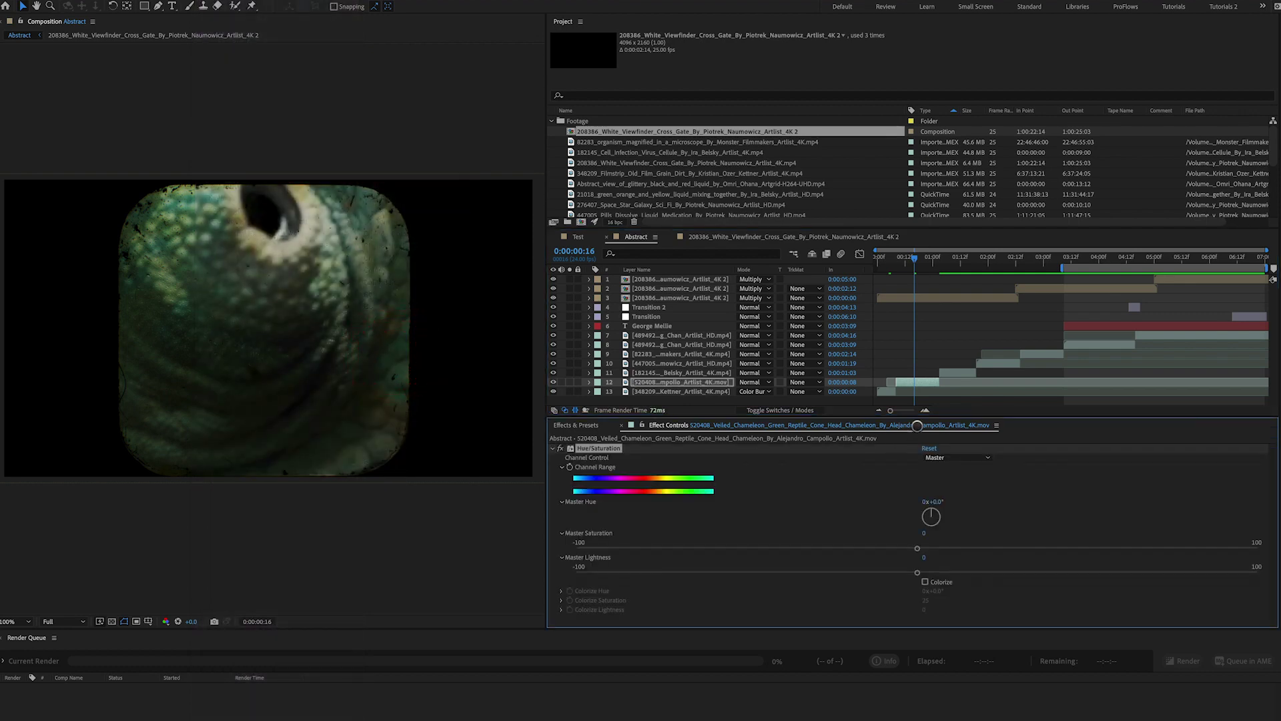
left_click_drag(916, 414, 916, 407)
left_click(938, 449)
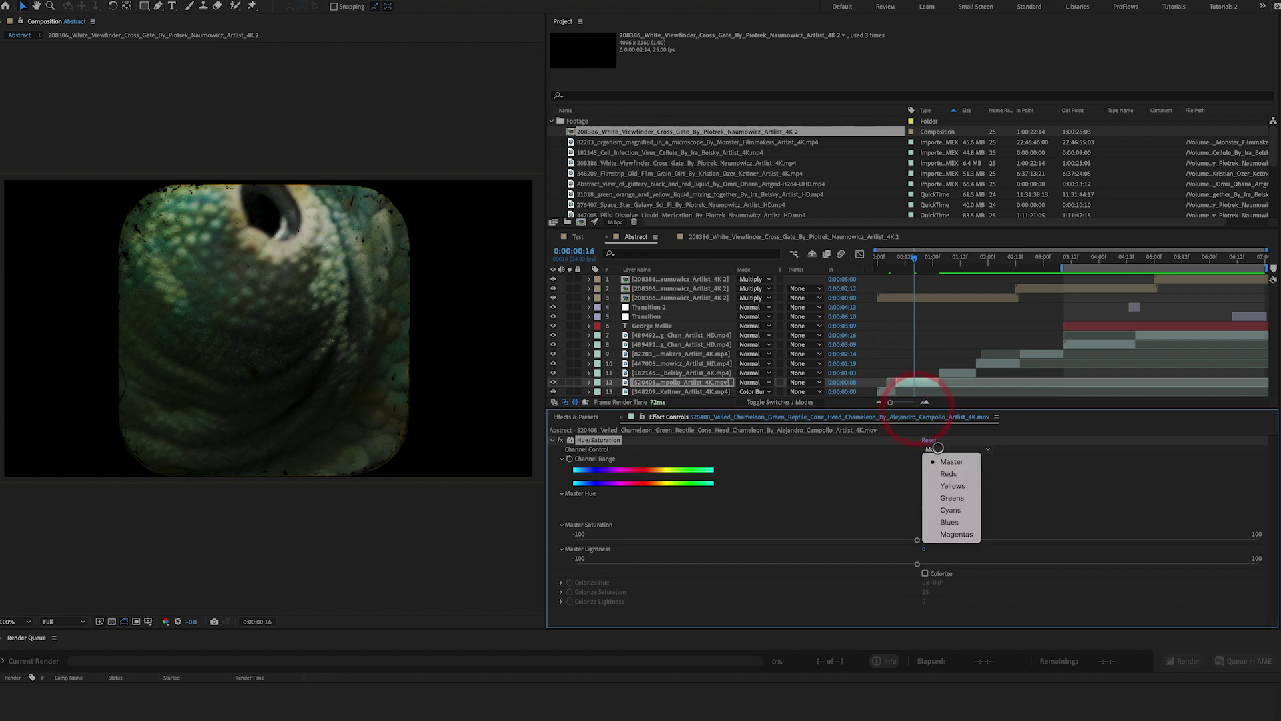
left_click(947, 509)
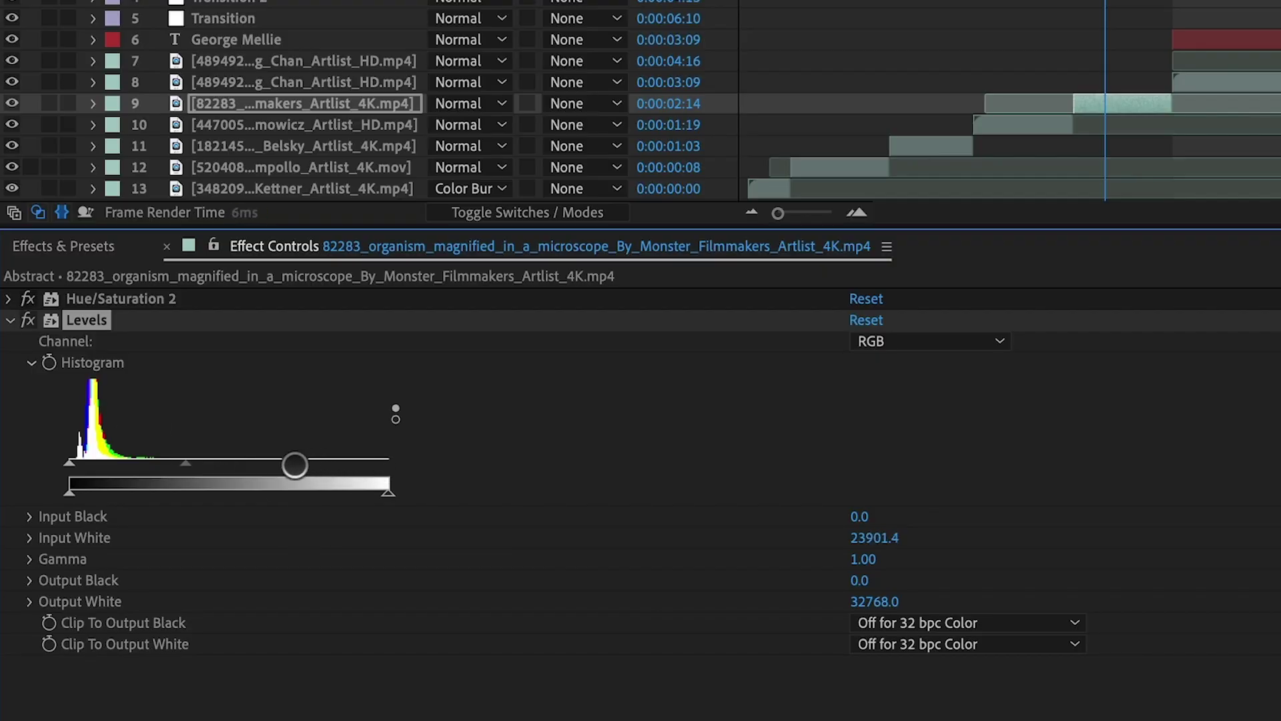
Lower the Input White level in the Levels effect on the magnified organism clip
left_click_drag(226, 472, 180, 469)
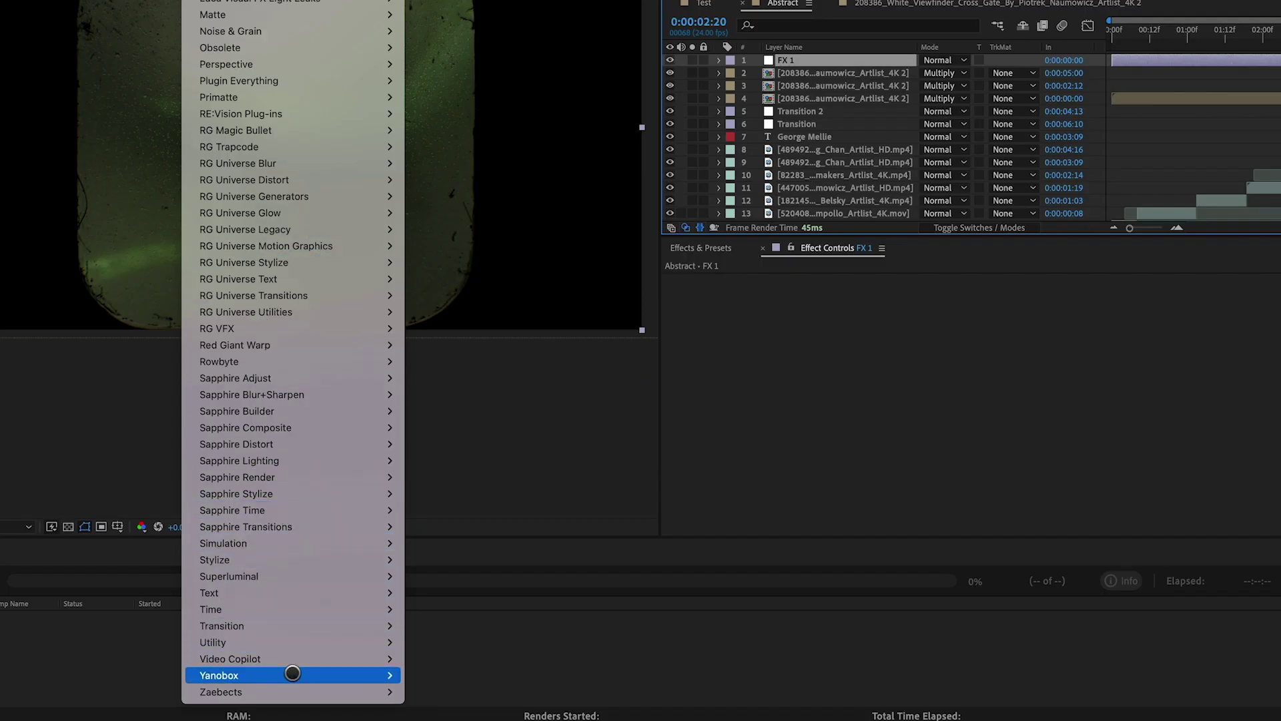
Apply the Zaebects Signal effect to the FX 1 adjustment layer and expand its Device-to-device connections and Luma modulation settings
mouse_move(293, 687)
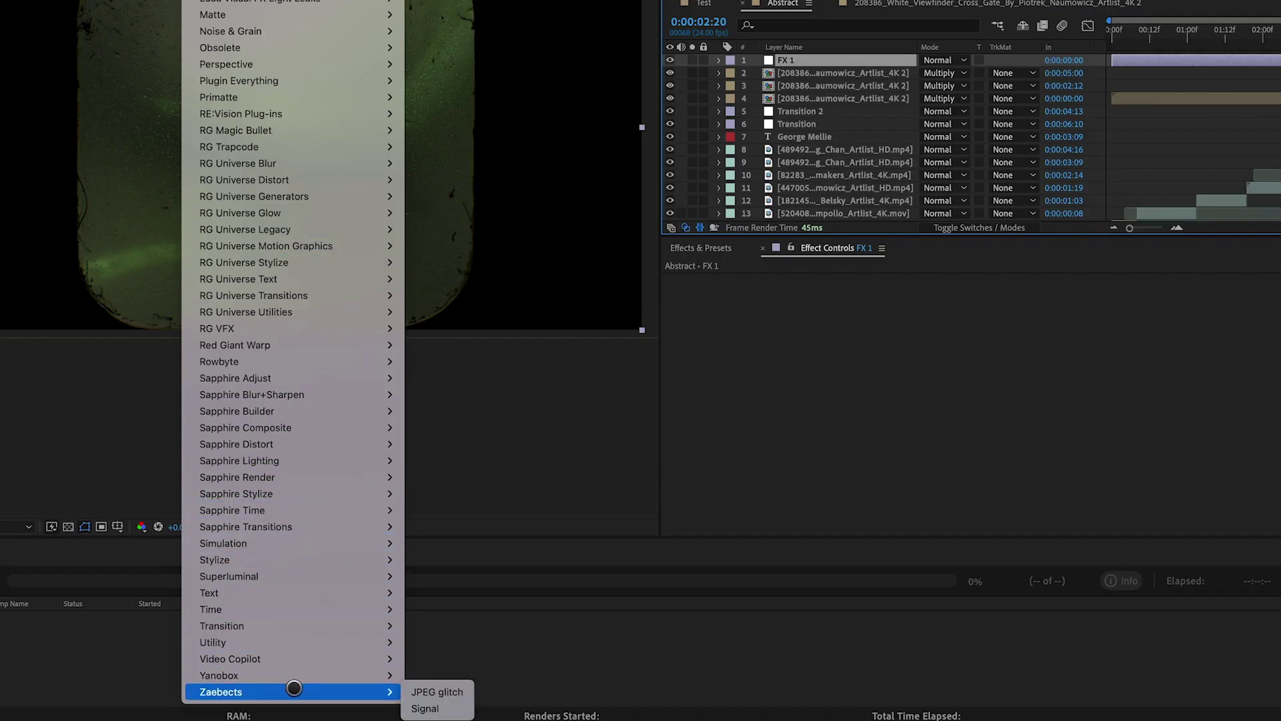
left_click(435, 707)
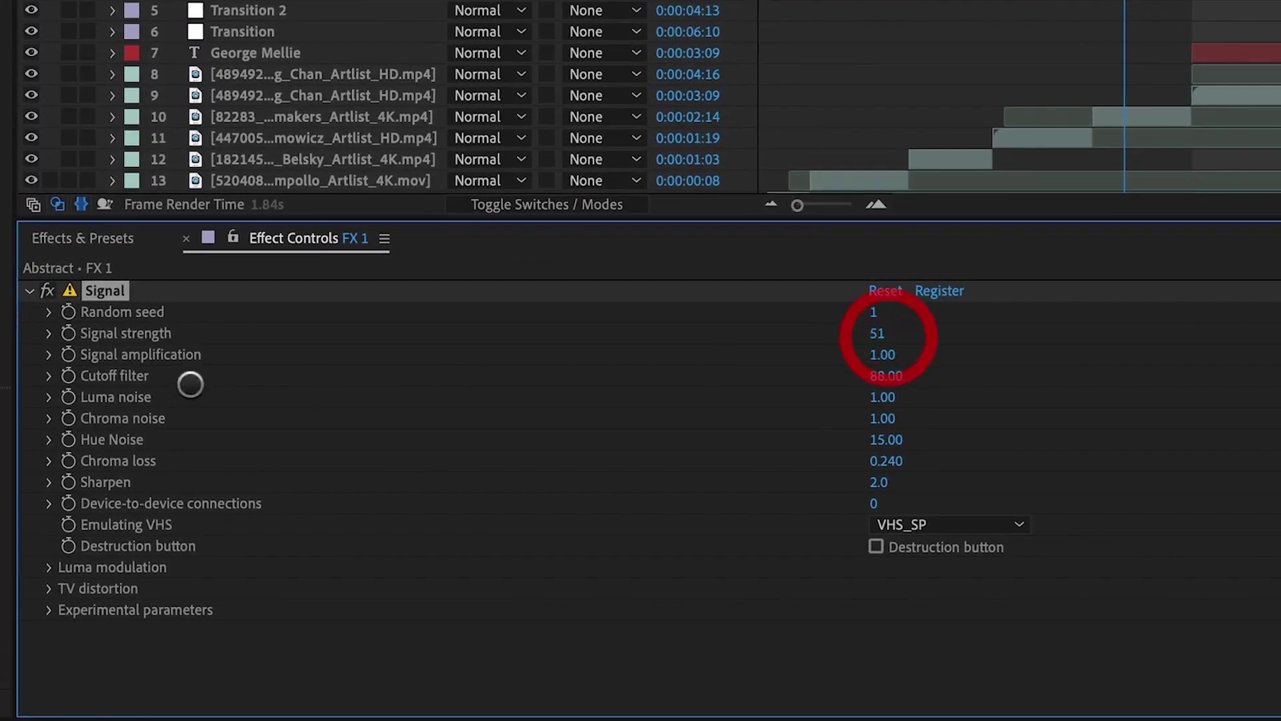
left_click(49, 397)
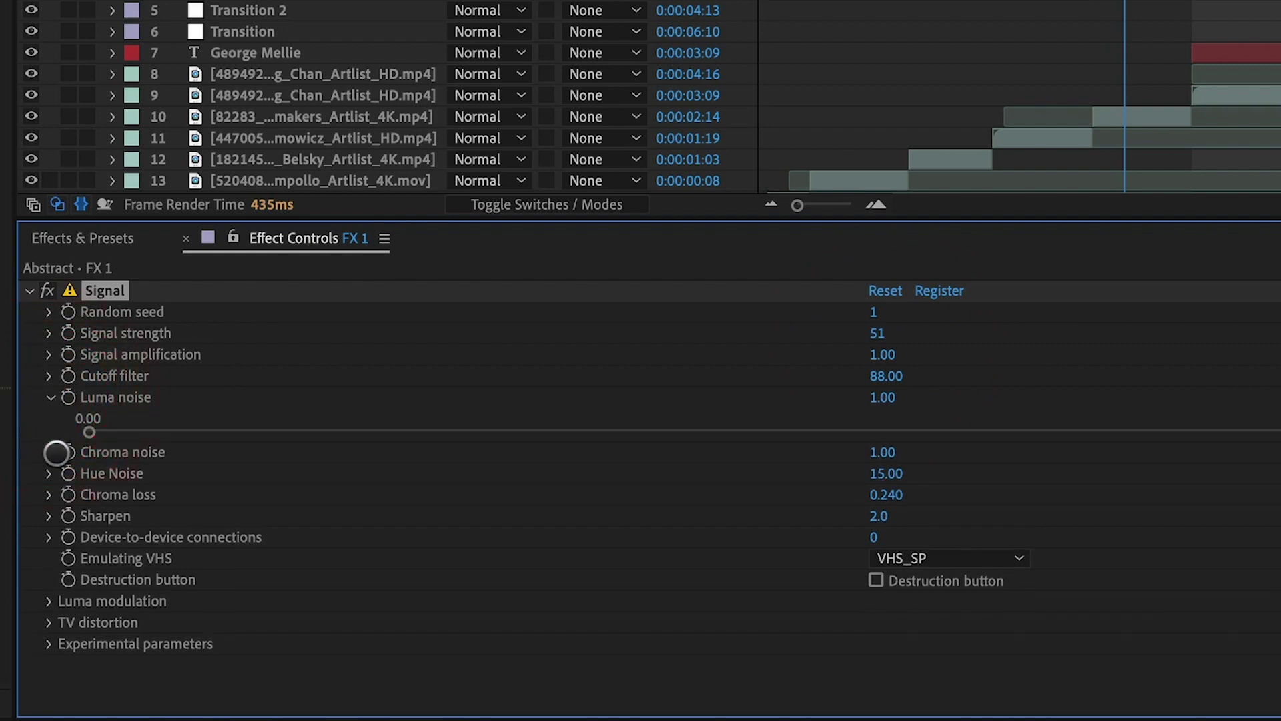
left_click(49, 537)
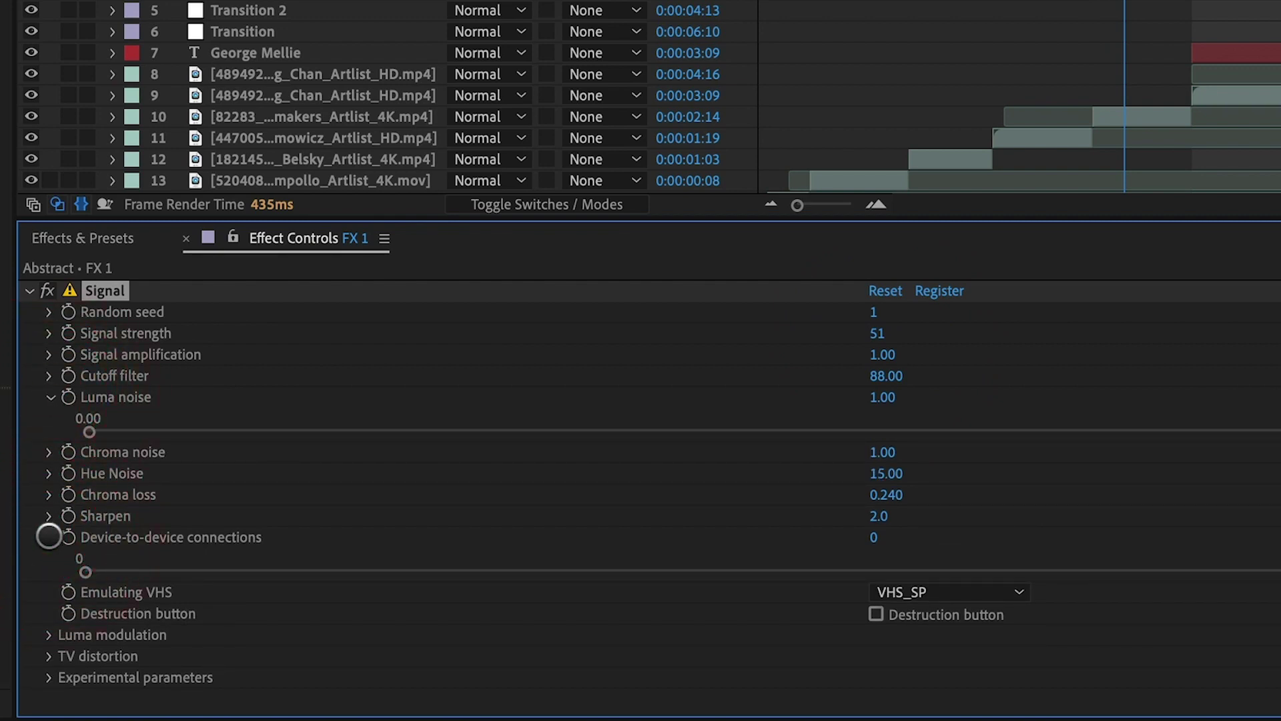
left_click(51, 398)
left_click(48, 601)
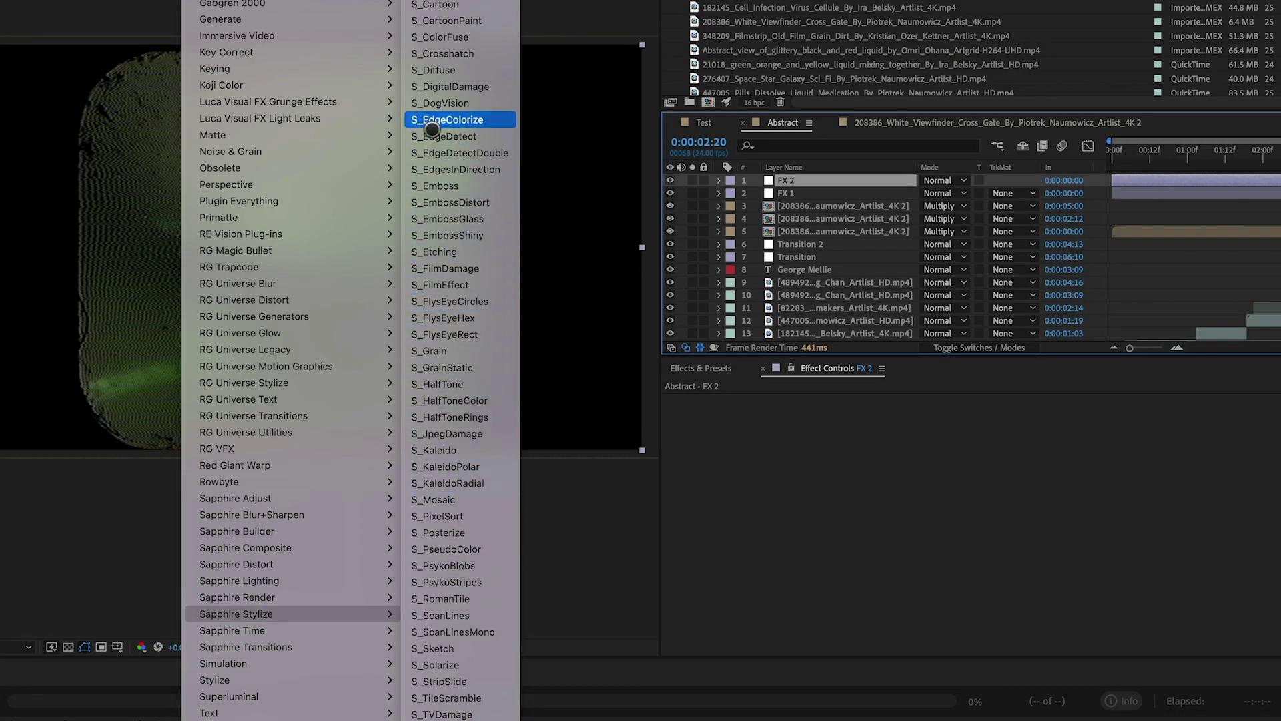
Try the S_FilmDamage effect on the existing FX 2 layer and delete that layer
left_click(453, 264)
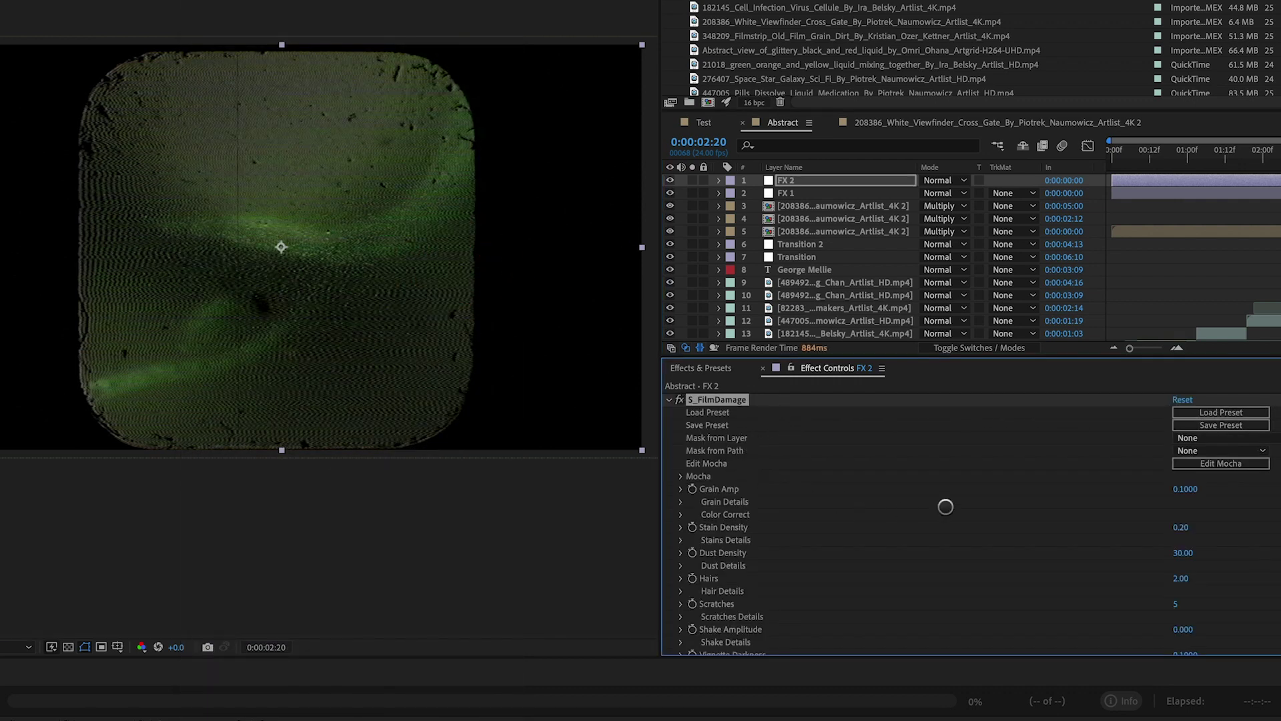
key("Delete")
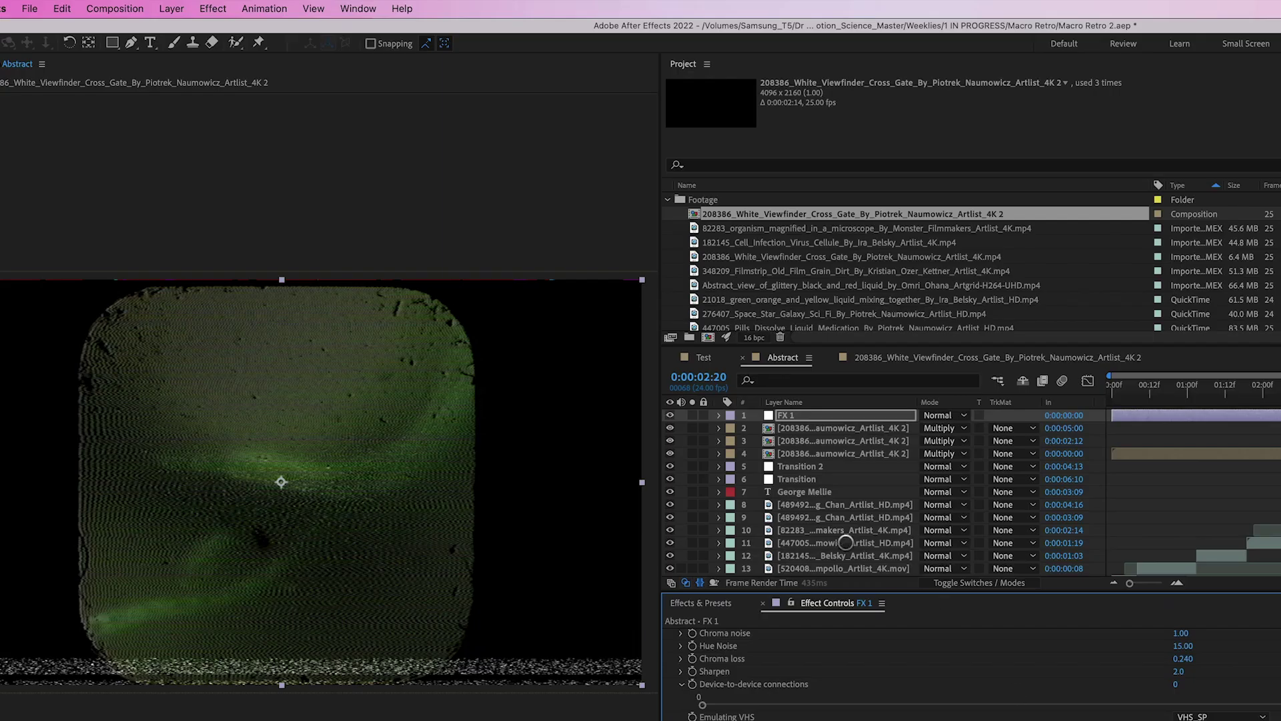
Create a new adjustment layer named FX 2 above FX 1 and apply the S_FilmDamage effect to it
left_click(793, 415)
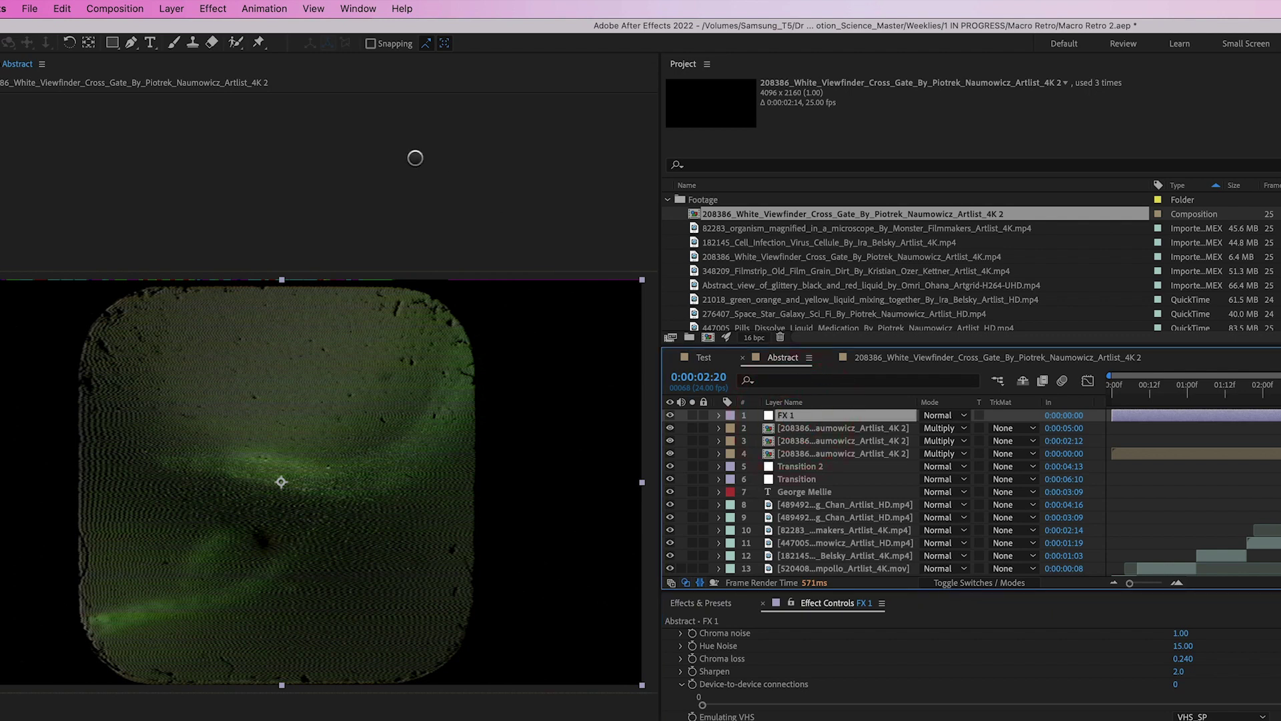
left_click(172, 8)
mouse_move(267, 30)
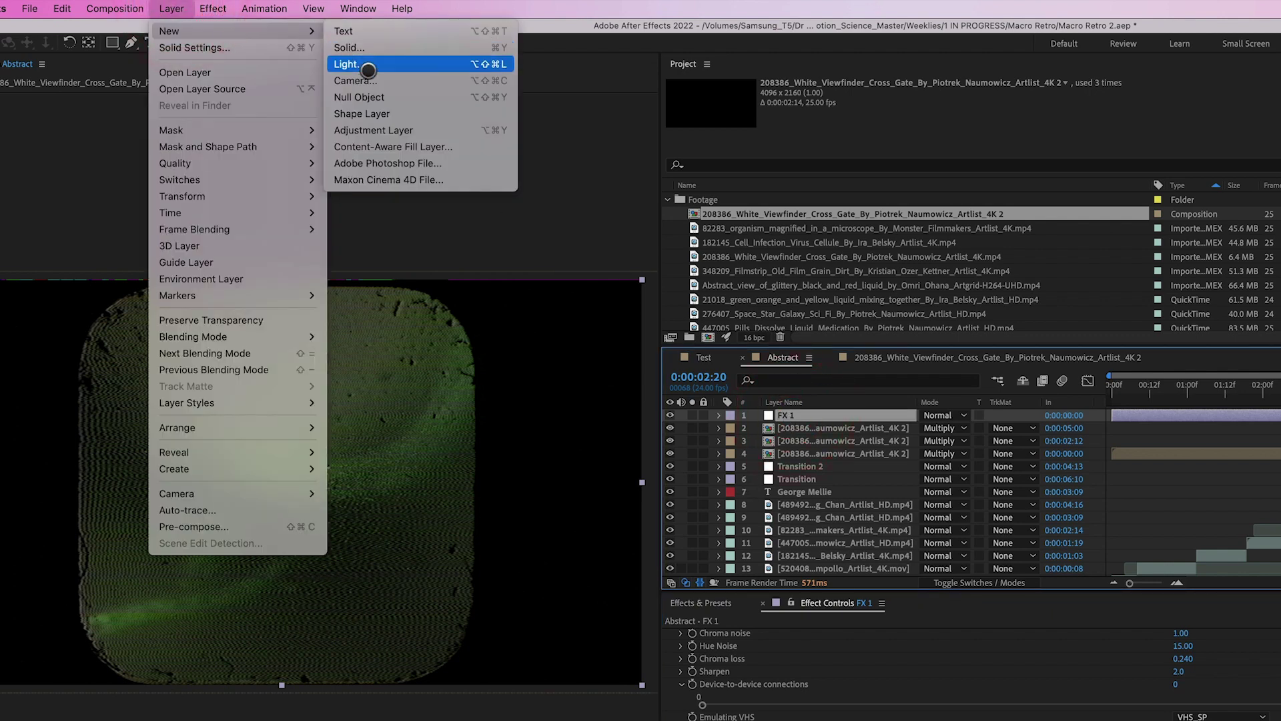
left_click(381, 129)
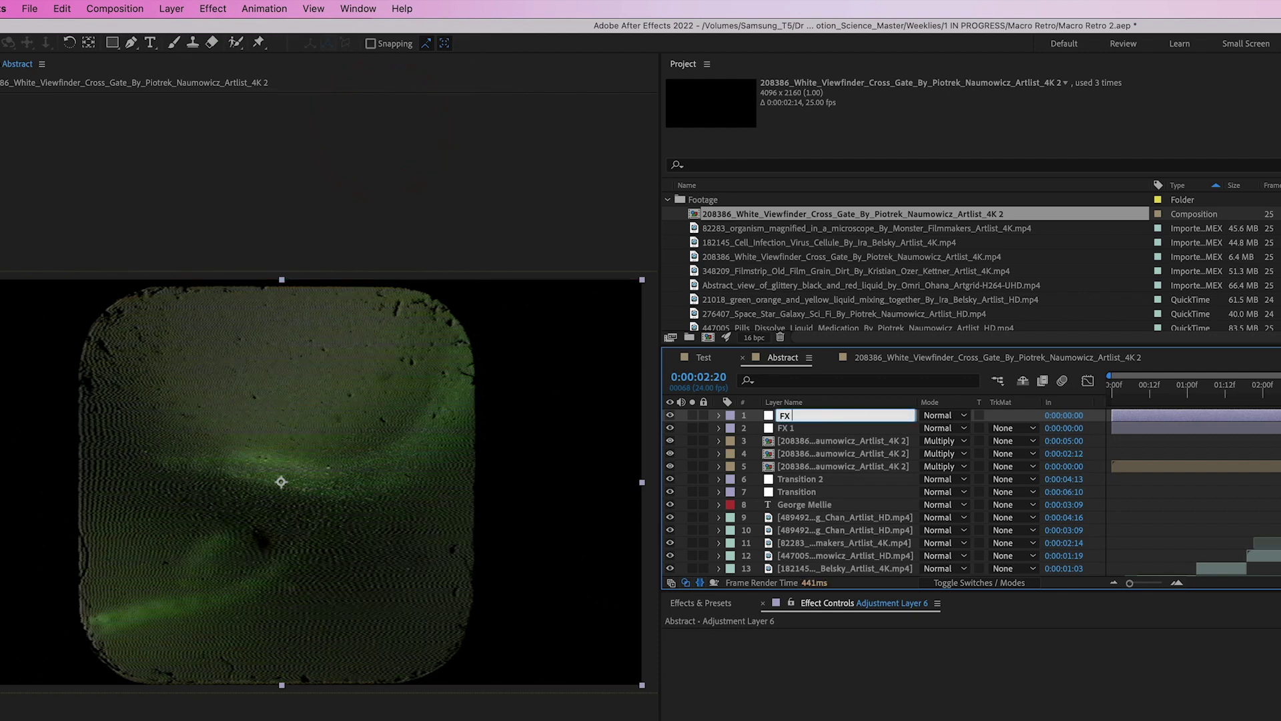
left_click(214, 8)
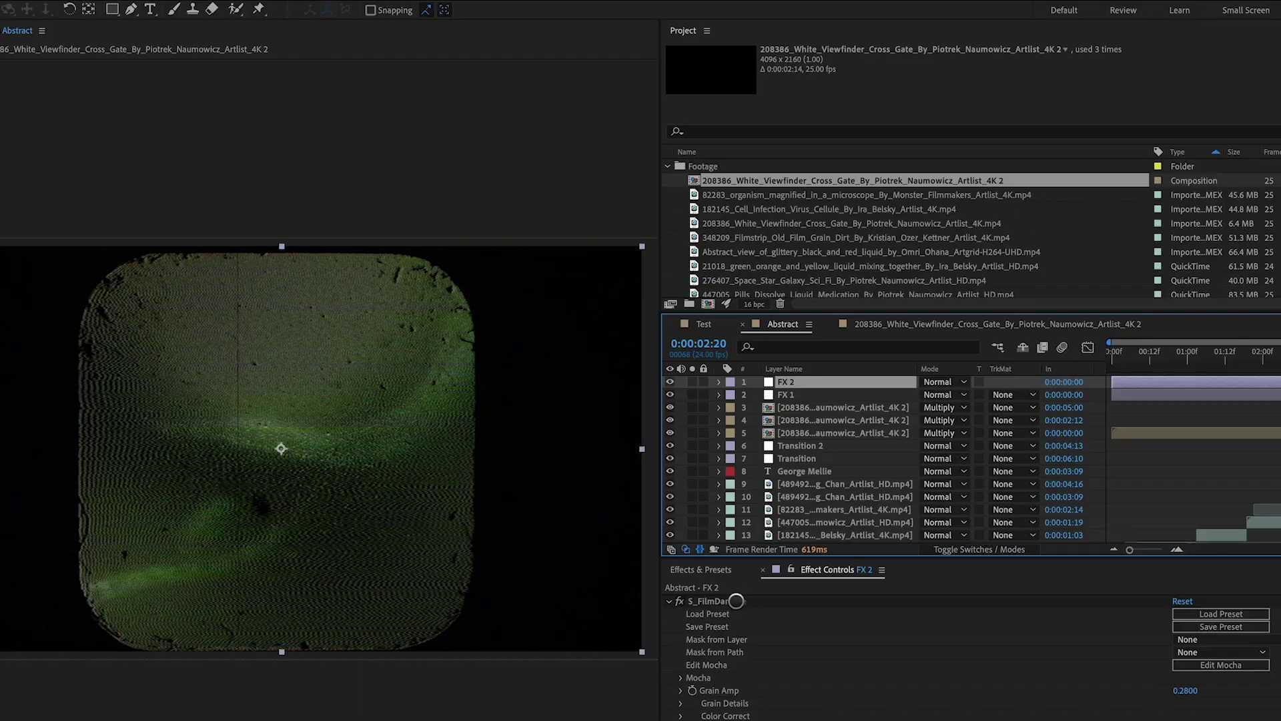
left_click(734, 600)
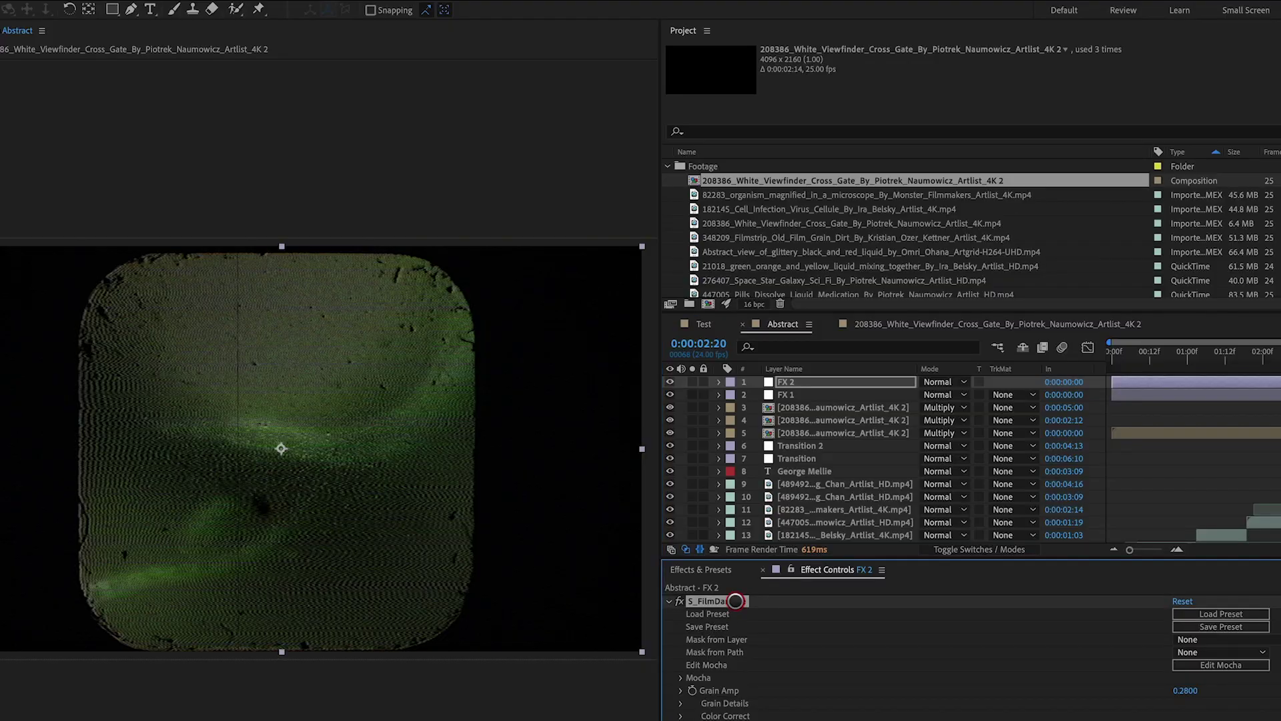